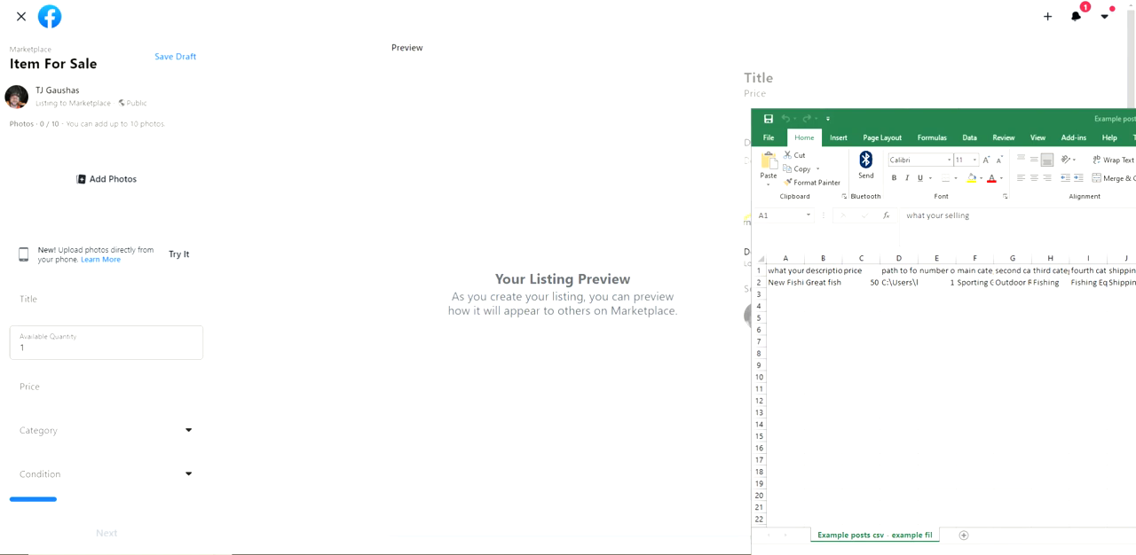
# Move the spreadsheet window fully into view and widen all columns so the headers in row 1 are readable
pyautogui.moveTo(905, 121); pyautogui.dragTo(410, 51)
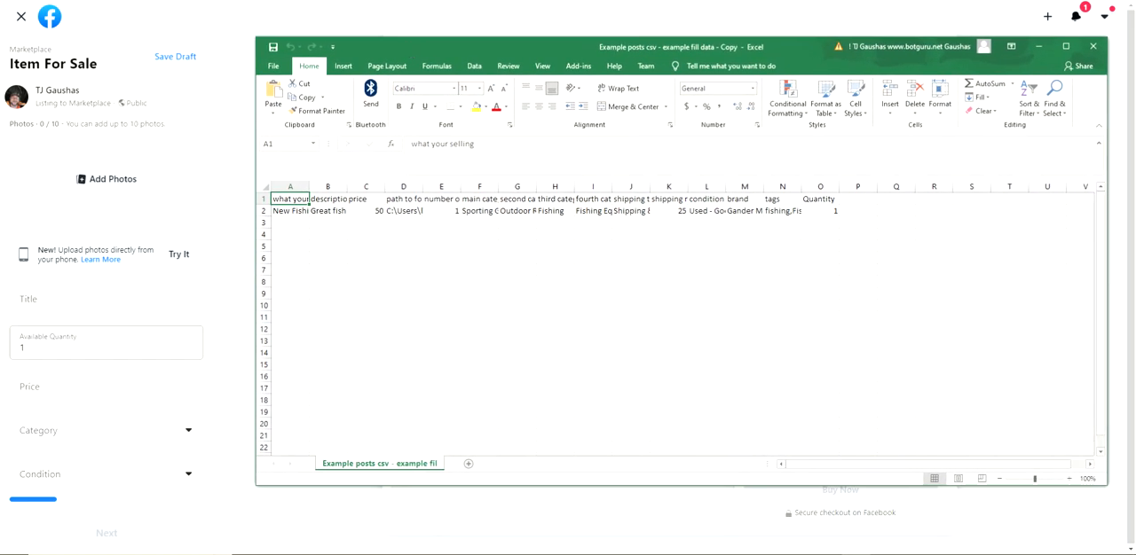
pyautogui.click(479, 200)
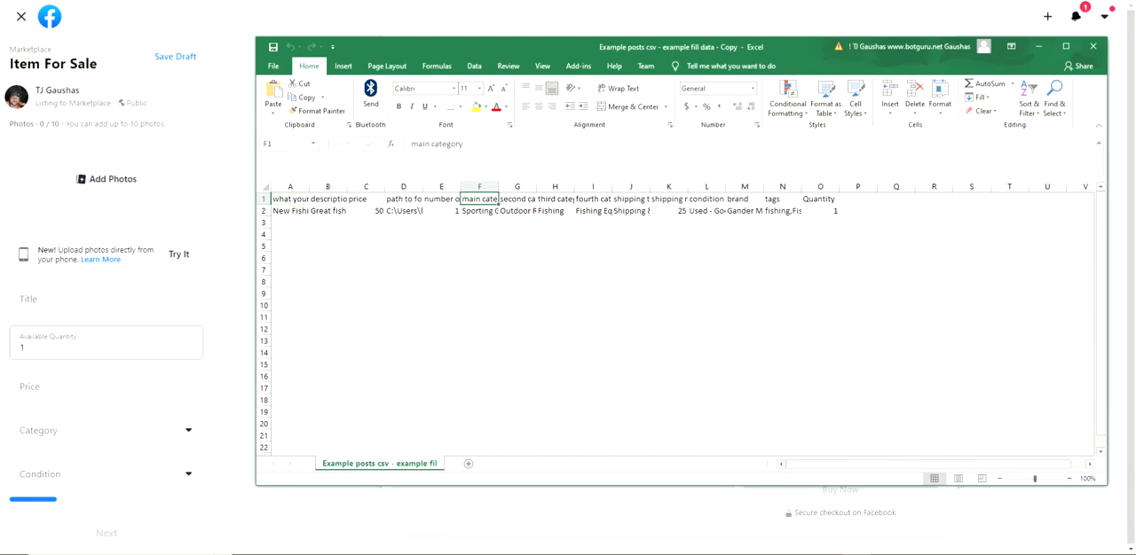
pyautogui.click(266, 187)
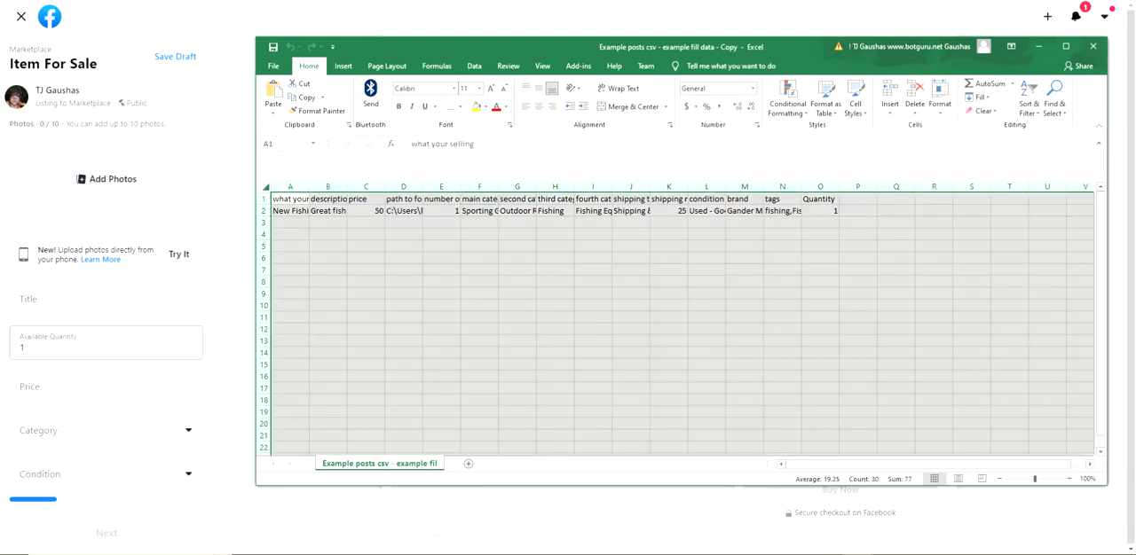
pyautogui.moveTo(498, 187); pyautogui.dragTo(533, 187)
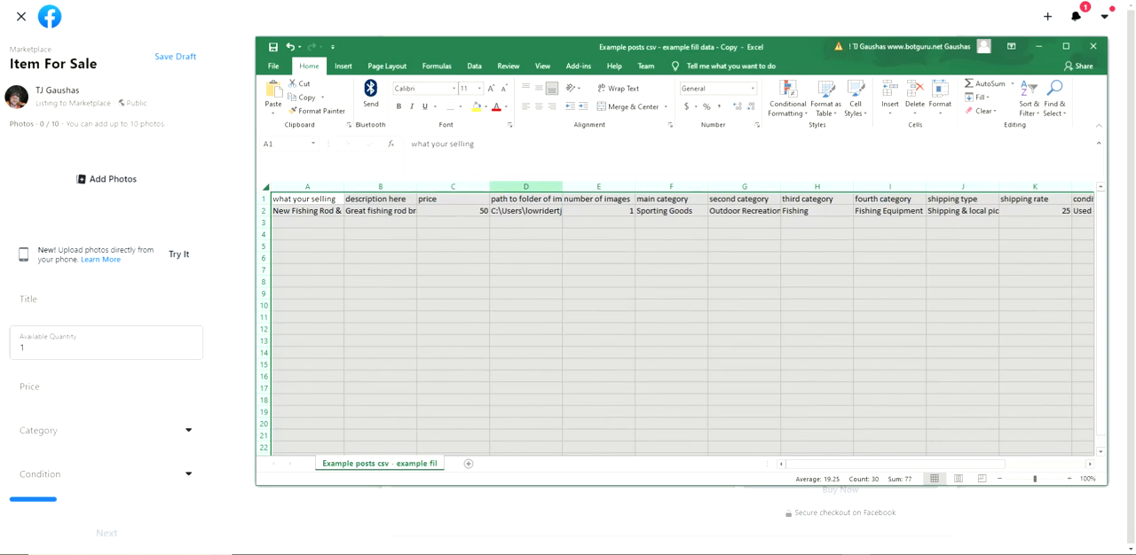
# Check the main category in F2, then find Sporting Goods in the top-level category list of the Facebook Marketplace listing form
pyautogui.hscroll(4, 682, 319)
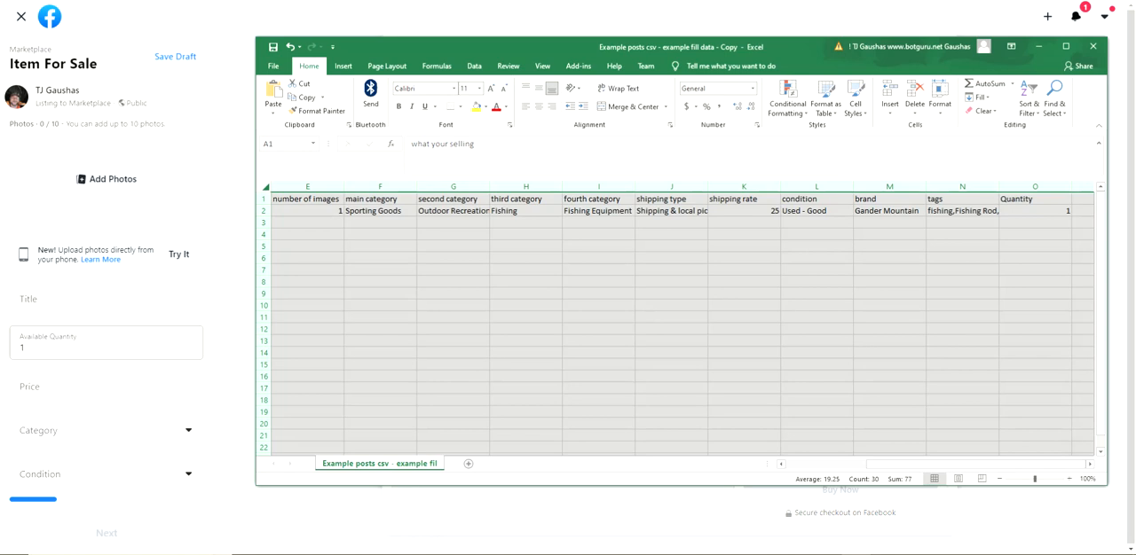
pyautogui.click(380, 222)
pyautogui.click(380, 211)
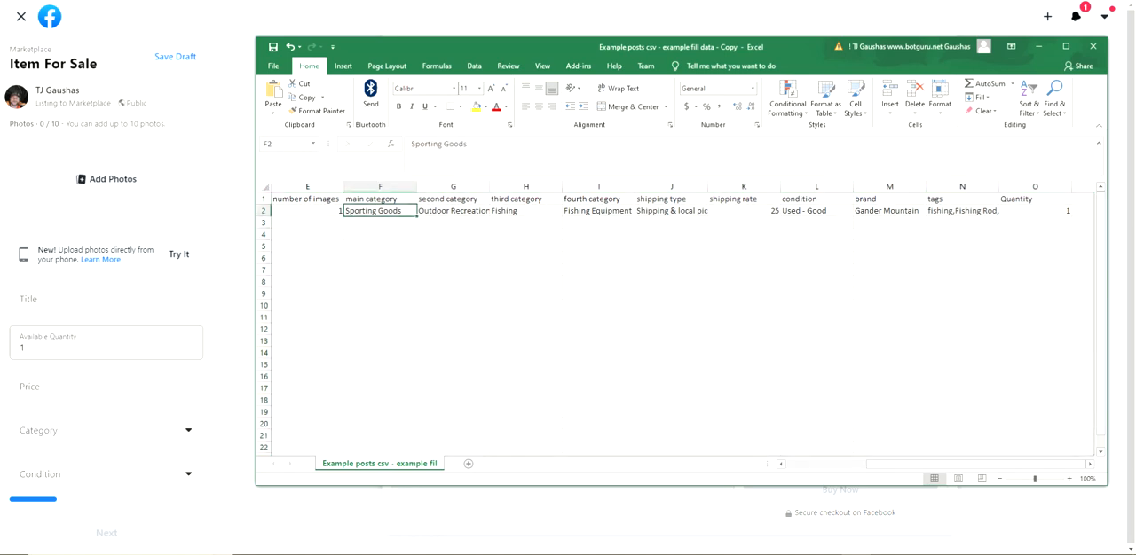
pyautogui.click(184, 432)
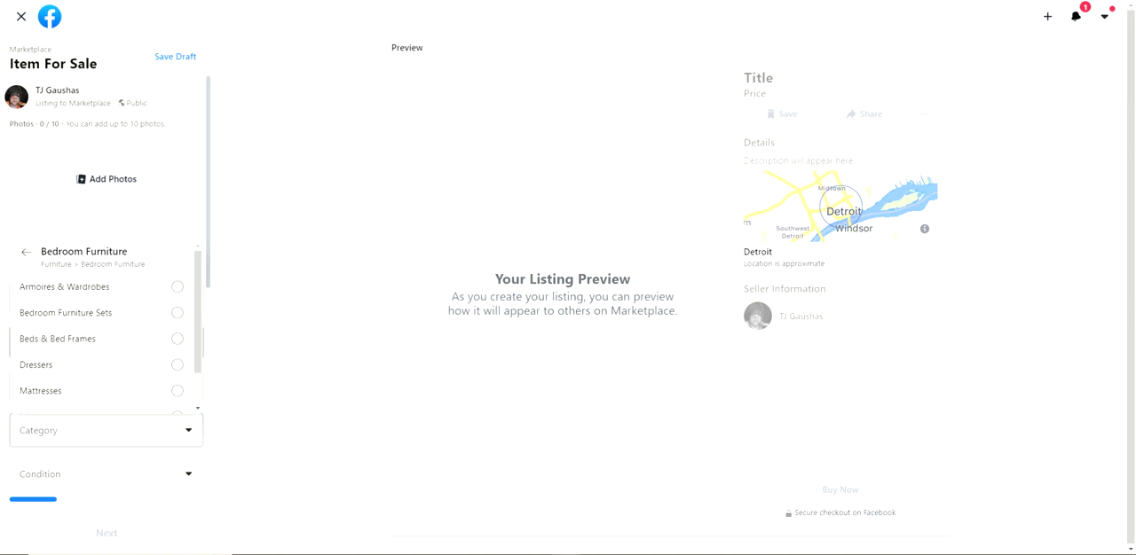
pyautogui.scroll(-1, 106, 346)
pyautogui.scroll(1, 107, 346)
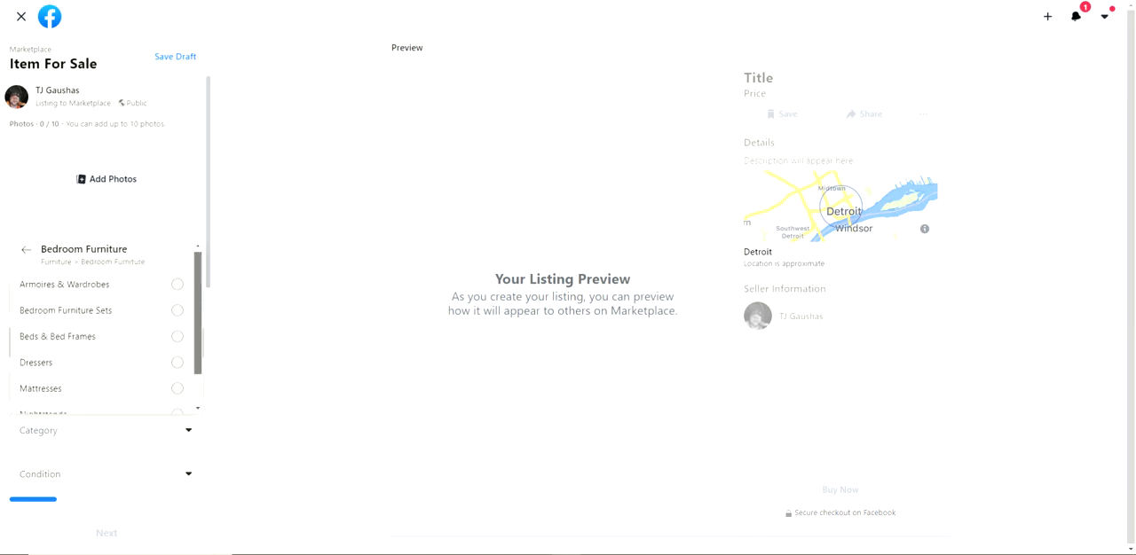
pyautogui.scroll(-1, 106, 346)
pyautogui.moveTo(198, 327); pyautogui.dragTo(198, 310)
pyautogui.click(27, 252)
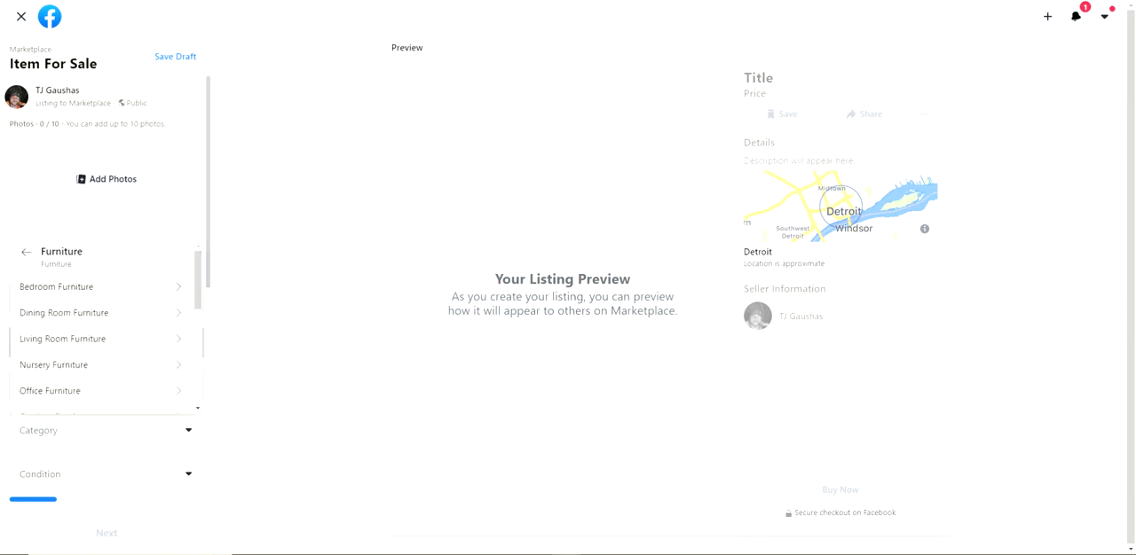
pyautogui.click(27, 252)
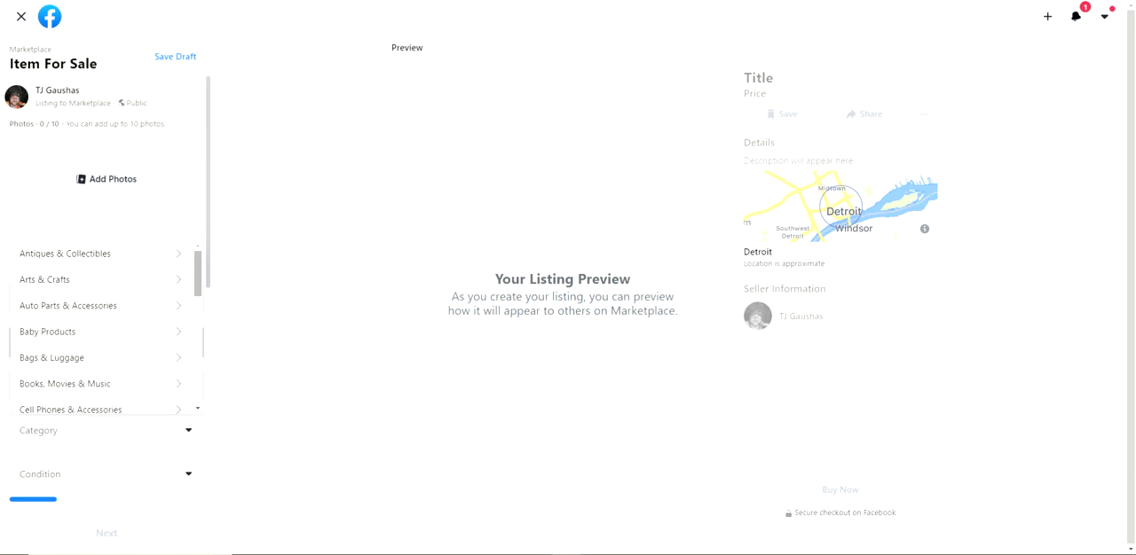
pyautogui.moveTo(198, 273); pyautogui.dragTo(197, 368)
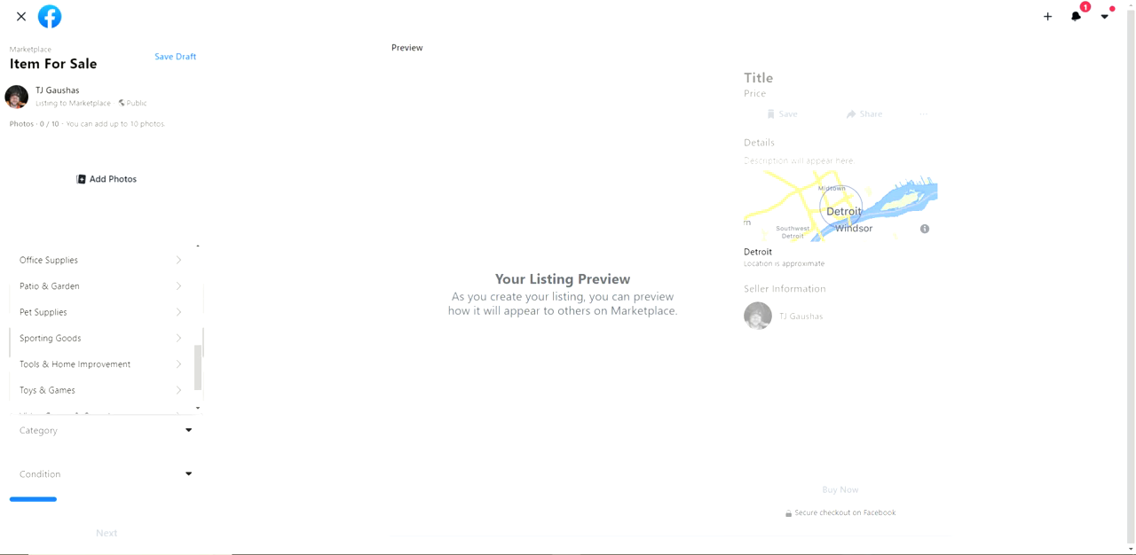
pyautogui.hotkey('alt', 'Tab')
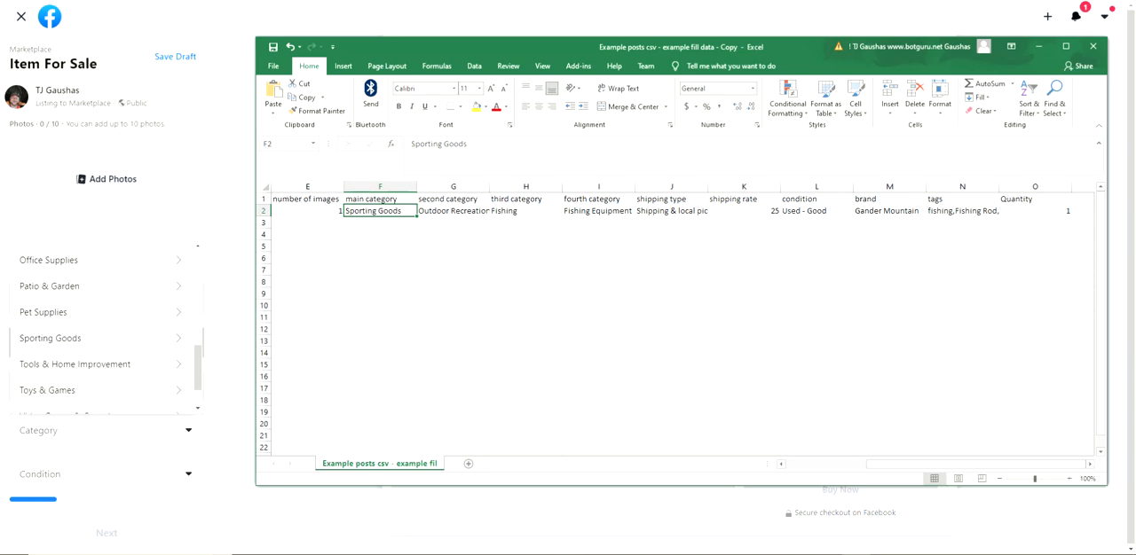
# Follow the spreadsheet's category path in the Marketplace category list through Sporting Goods and Outdoor Recreation to Fishing
pyautogui.click(50, 339)
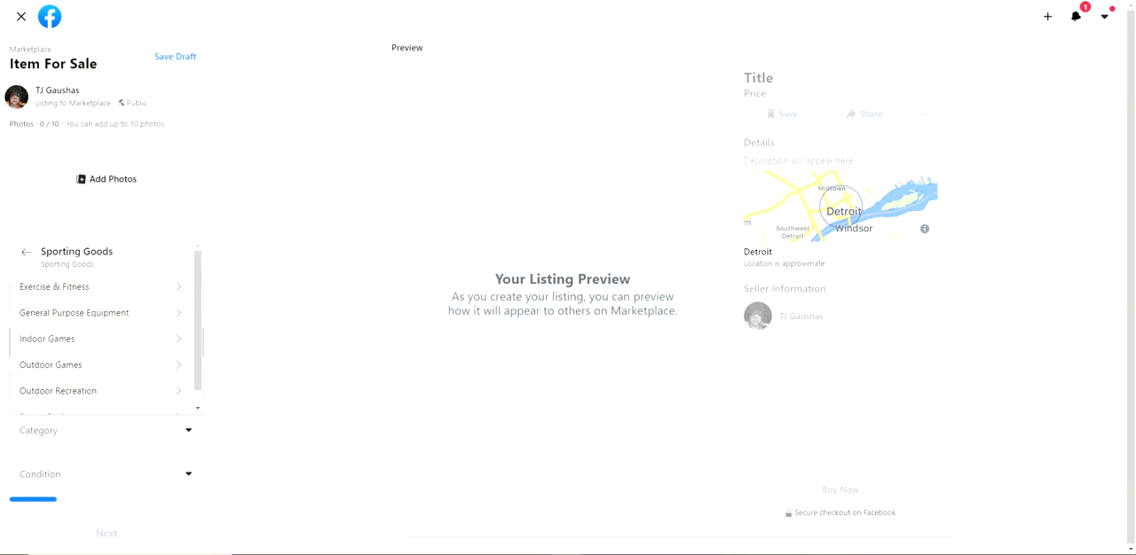
pyautogui.hotkey('alt', 'Tab')
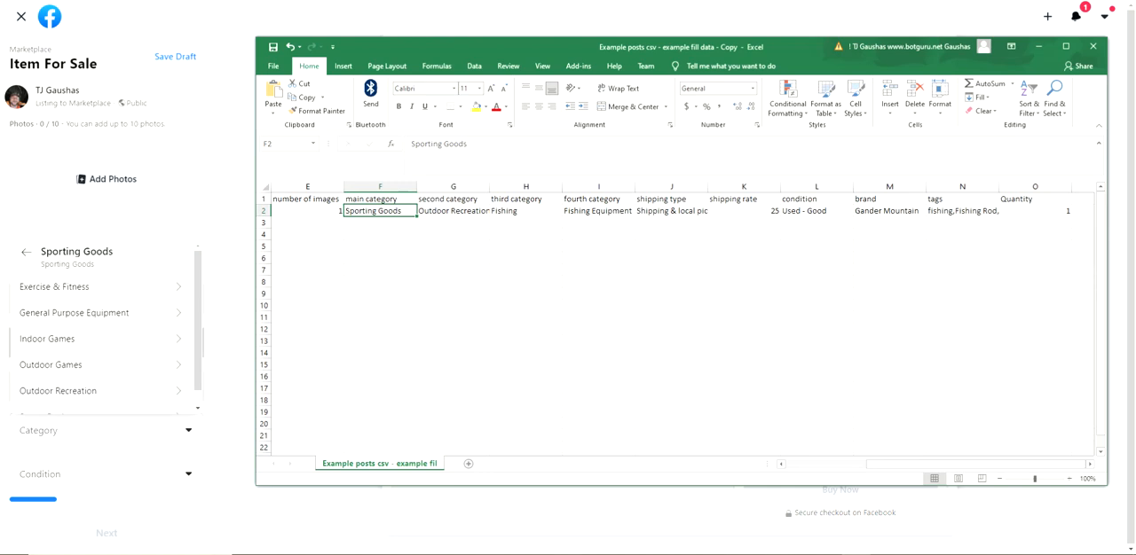
pyautogui.click(453, 211)
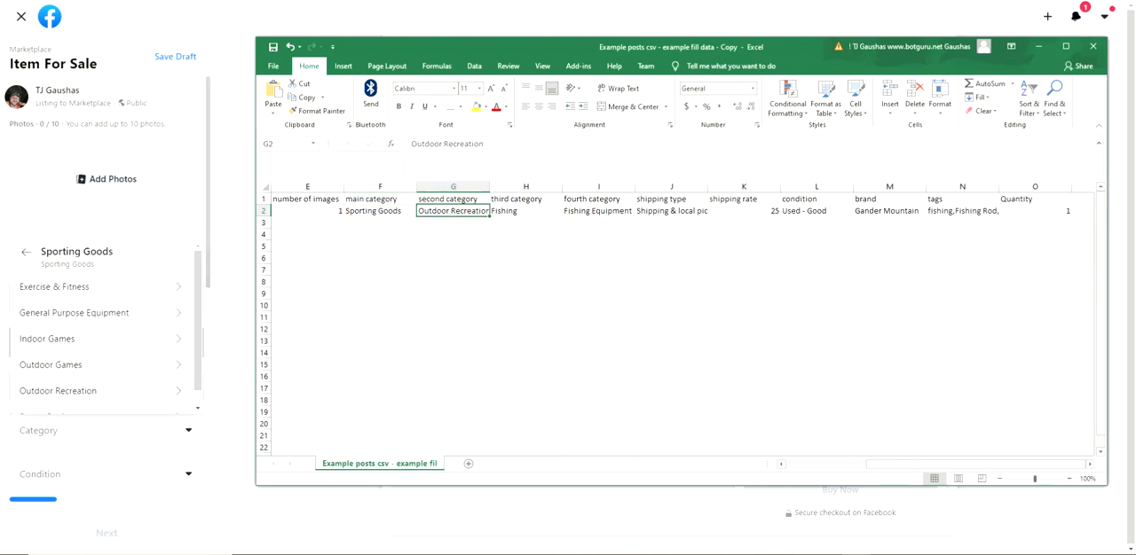
pyautogui.click(59, 391)
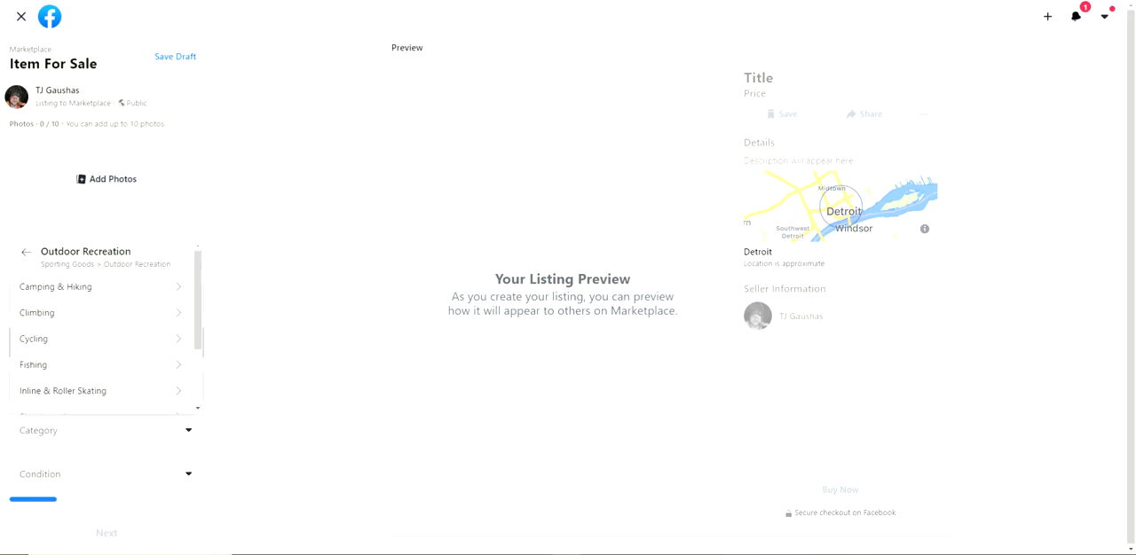
pyautogui.hotkey('alt', 'Tab')
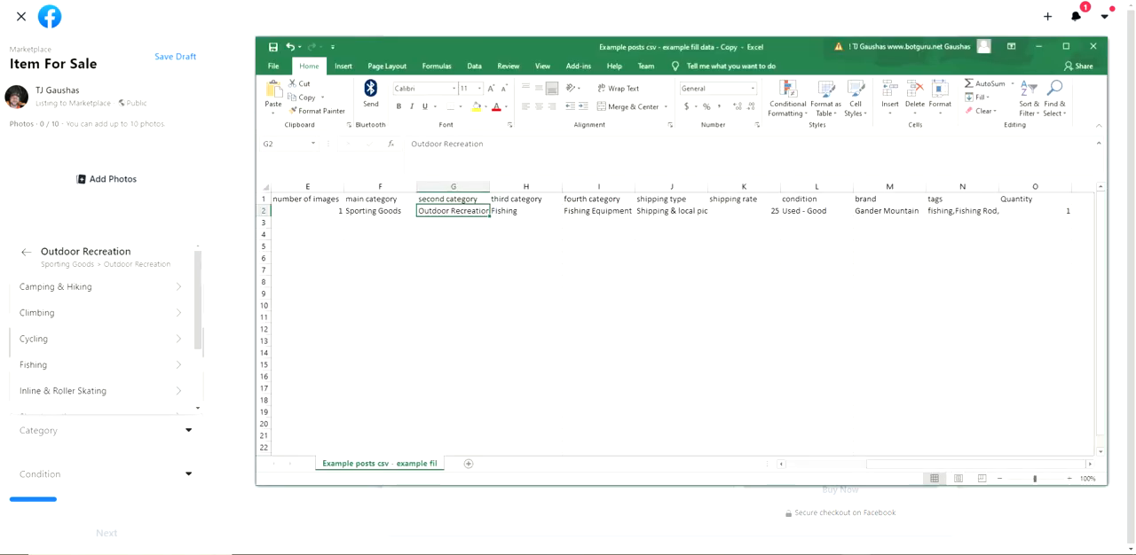
pyautogui.click(525, 211)
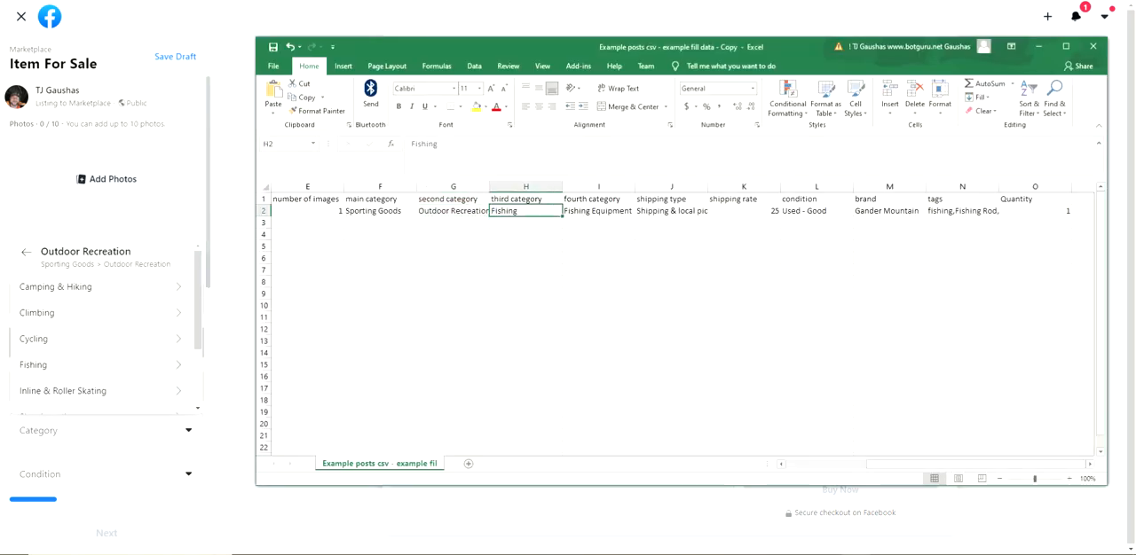
pyautogui.click(71, 365)
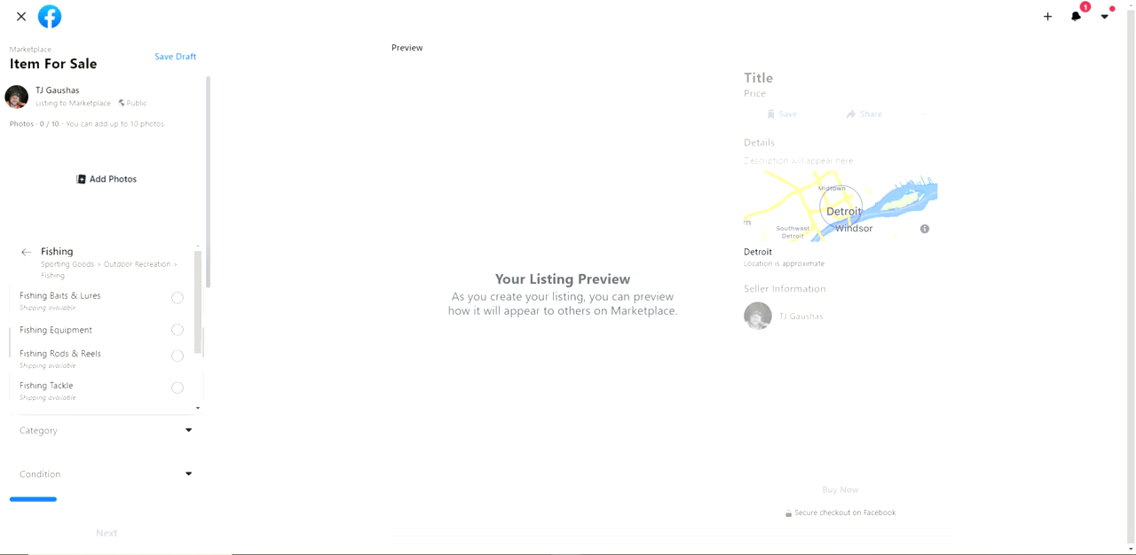
# Compare the fourth category in I2 of the spreadsheet with the options under Fishing in the Marketplace category list
pyautogui.hotkey('alt', 'Tab')
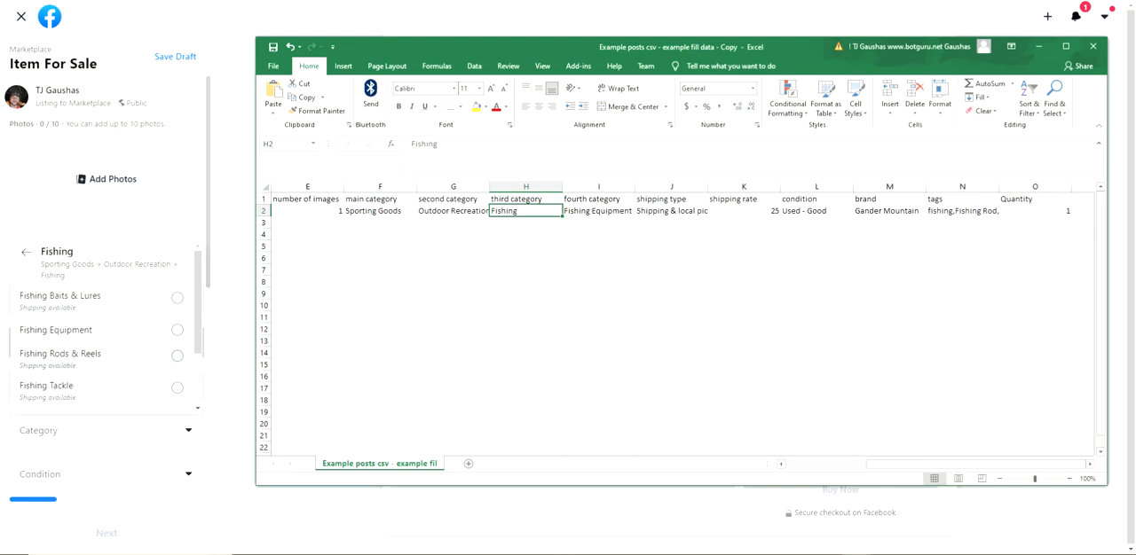
pyautogui.hotkey('alt', 'Tab')
pyautogui.scroll(-2, 102, 328)
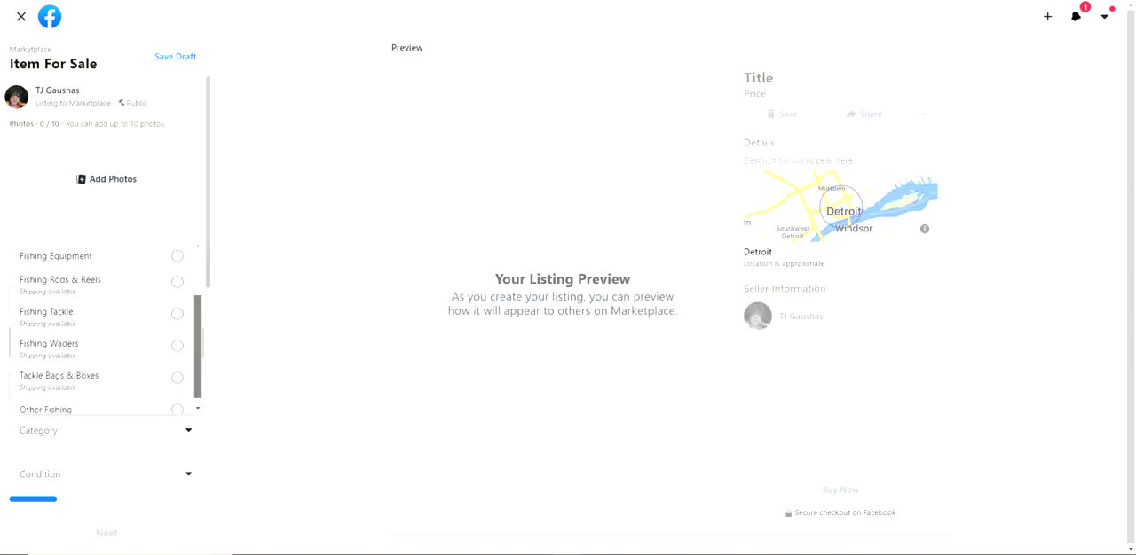
pyautogui.hotkey('alt', 'Tab')
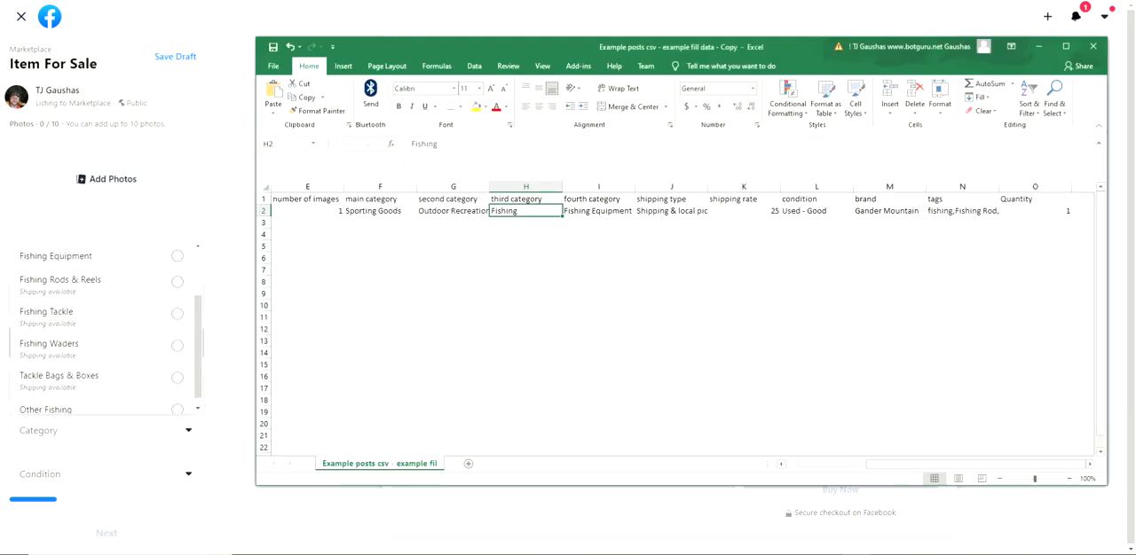
pyautogui.click(598, 211)
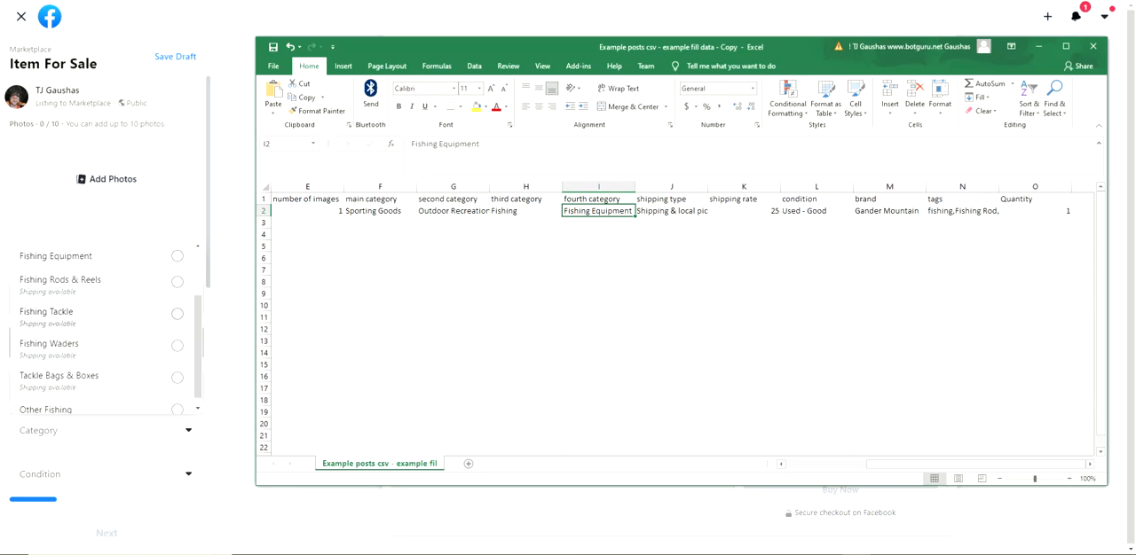
pyautogui.scroll(2, 106, 329)
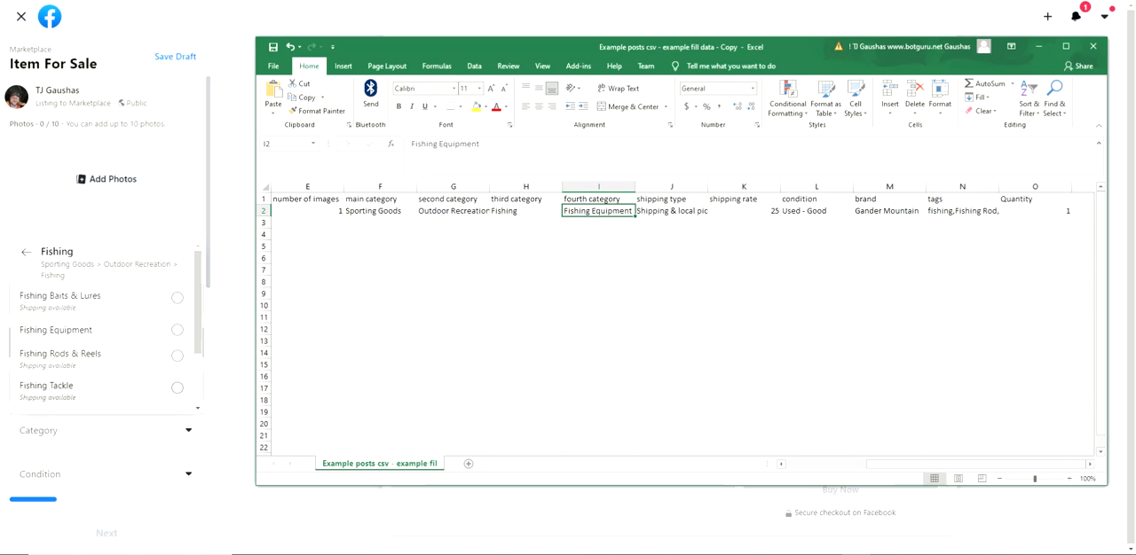
# Return the Marketplace category list from Fishing to the top-level categories
pyautogui.click(27, 253)
pyautogui.click(27, 253)
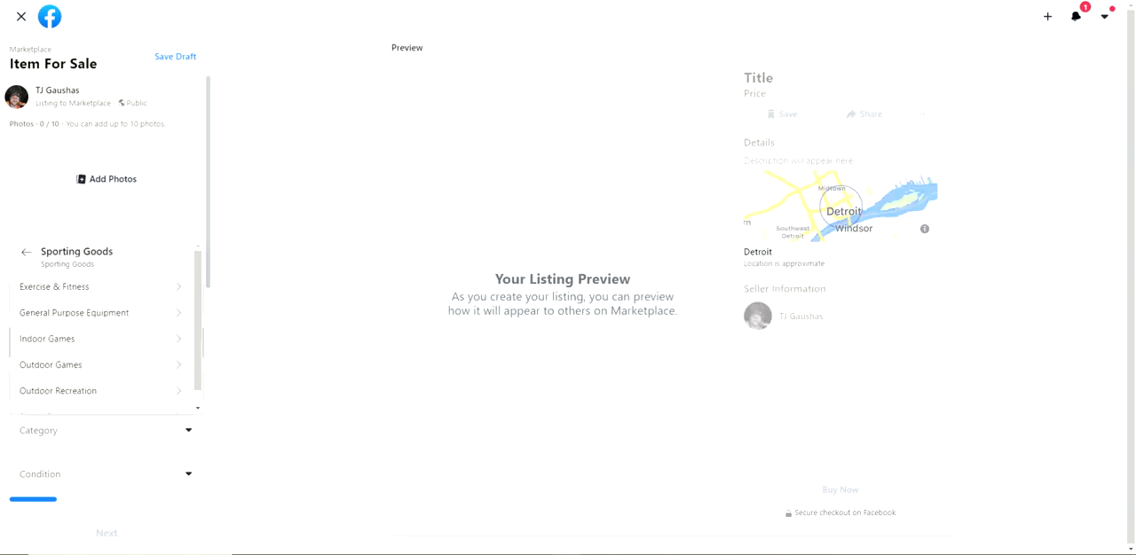
pyautogui.click(27, 252)
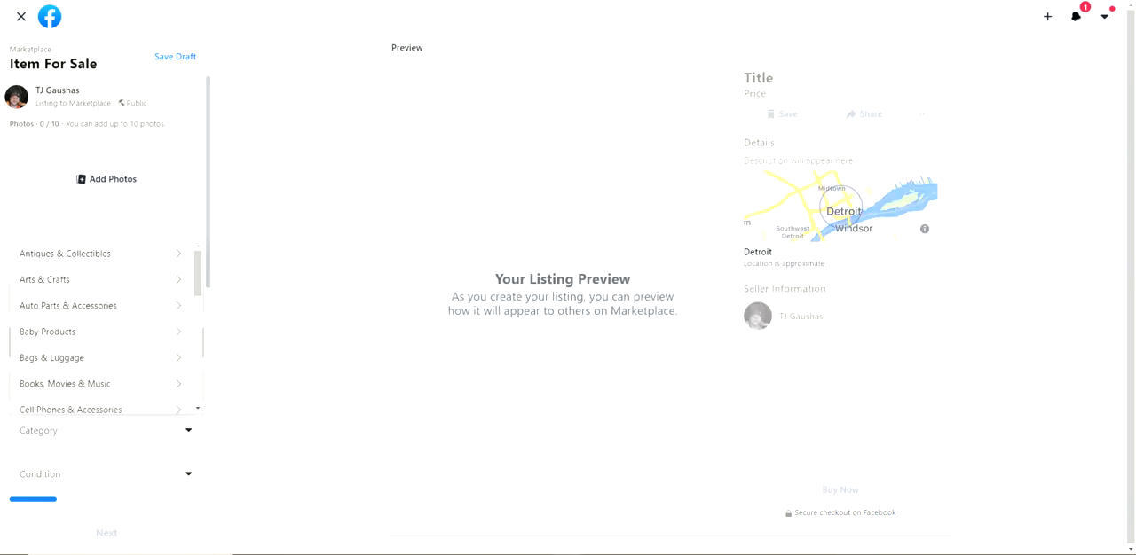
# Clear the fourth category value in cell I2 of the Excel spreadsheet
pyautogui.hotkey('alt', 'Tab')
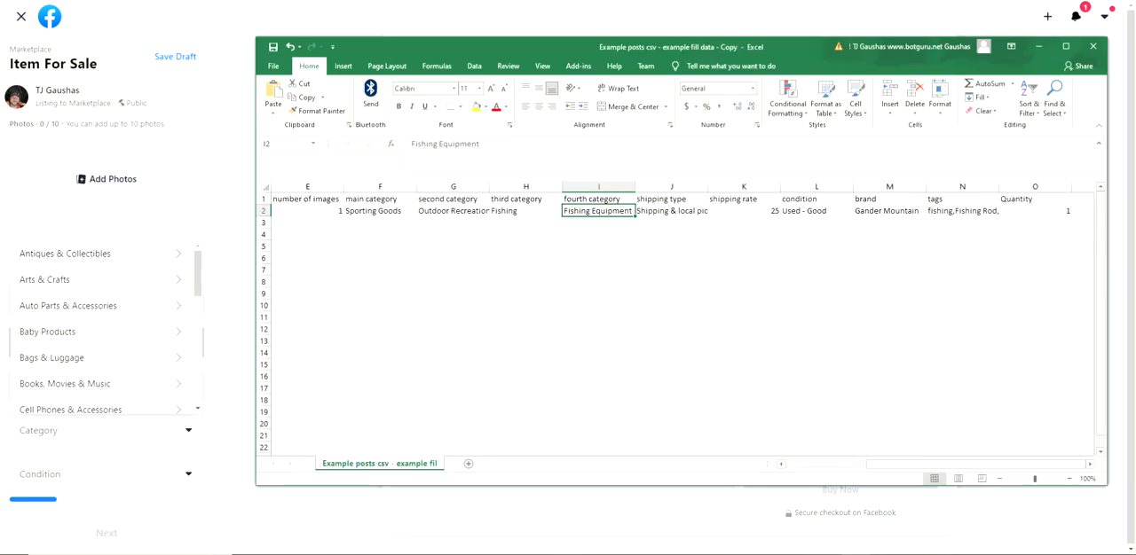
pyautogui.moveTo(481, 143); pyautogui.dragTo(410, 143)
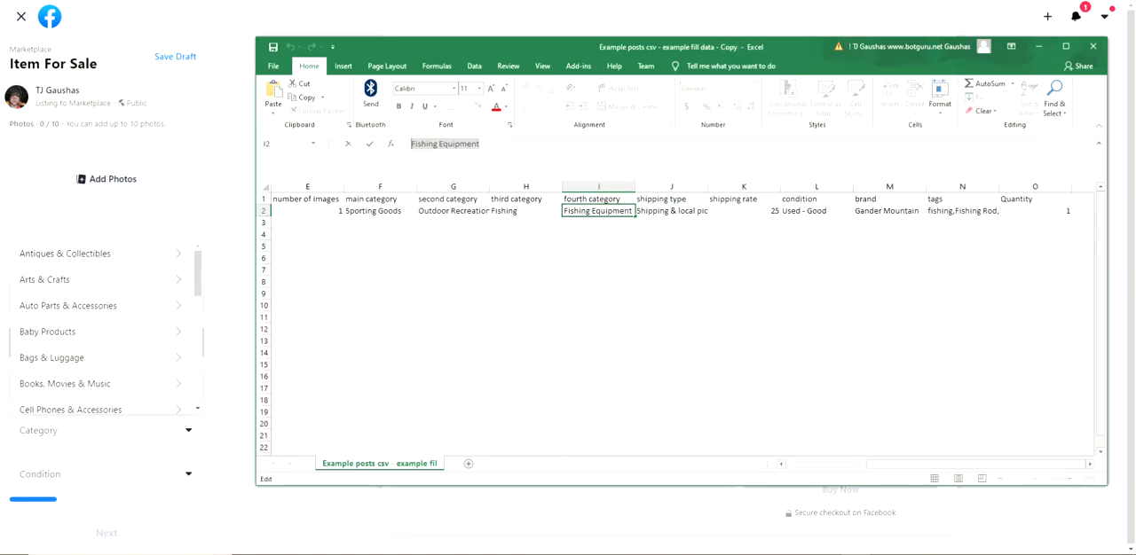
pyautogui.press('BackSpace')
pyautogui.click(598, 270)
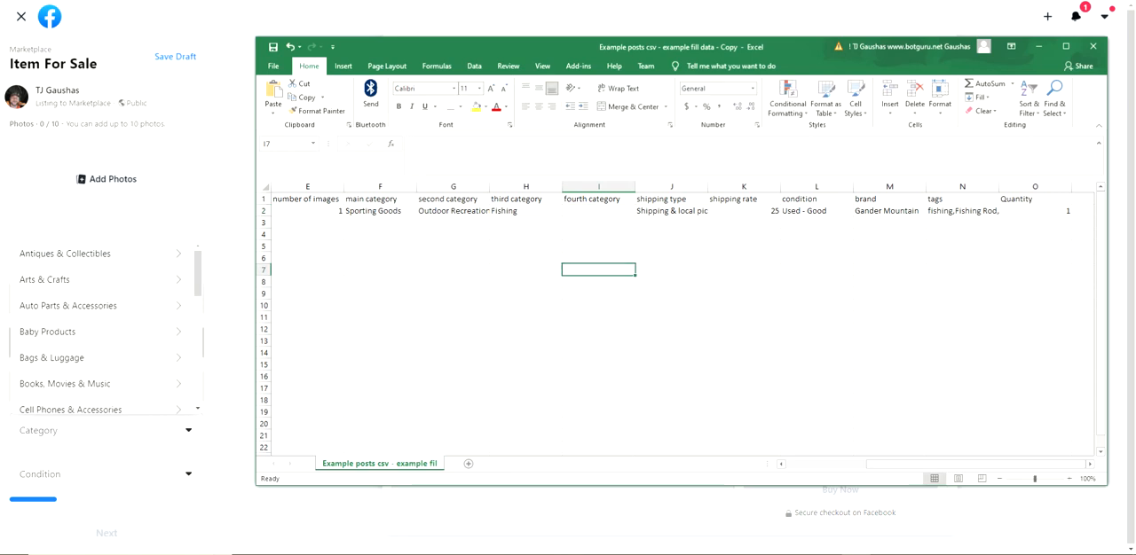
pyautogui.hotkey('alt', 'Tab')
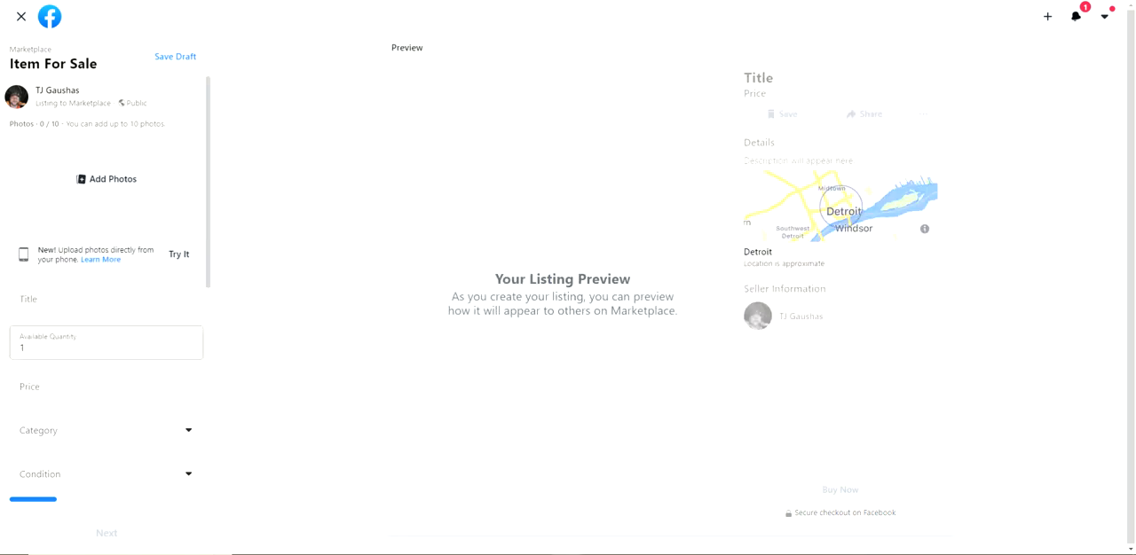
pyautogui.hotkey('alt', 'Tab')
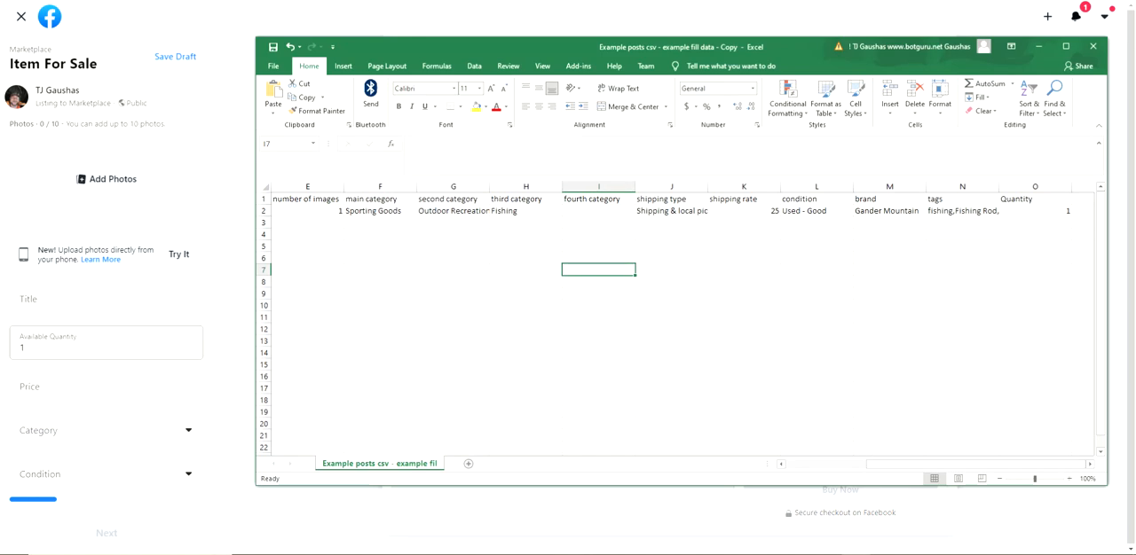
pyautogui.moveTo(671, 186); pyautogui.dragTo(745, 186)
pyautogui.click(598, 294)
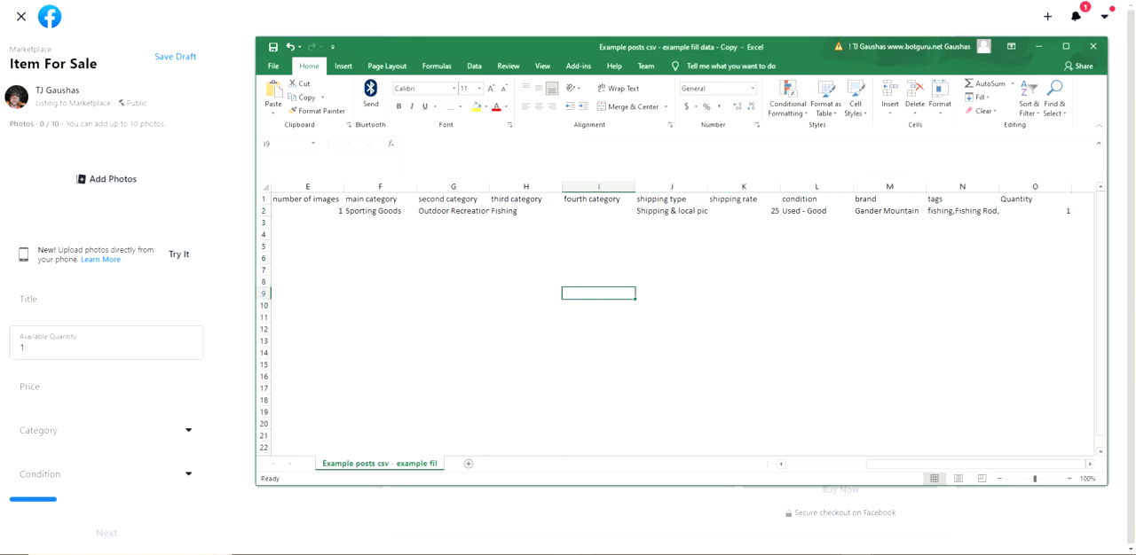
# Clear the shipping type in J2 and the shipping rate in K2
pyautogui.click(672, 211)
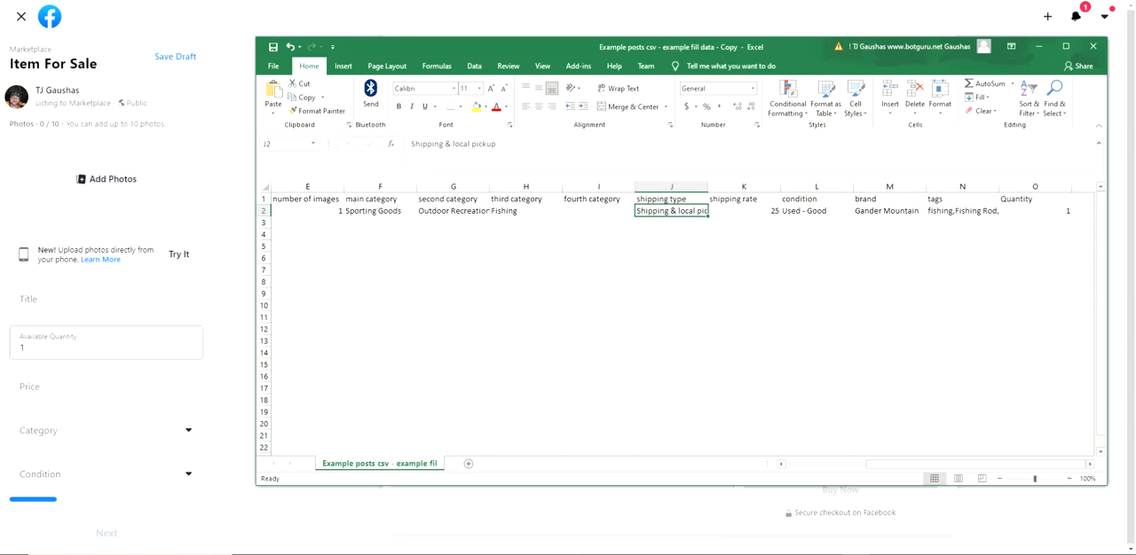
pyautogui.press('Delete')
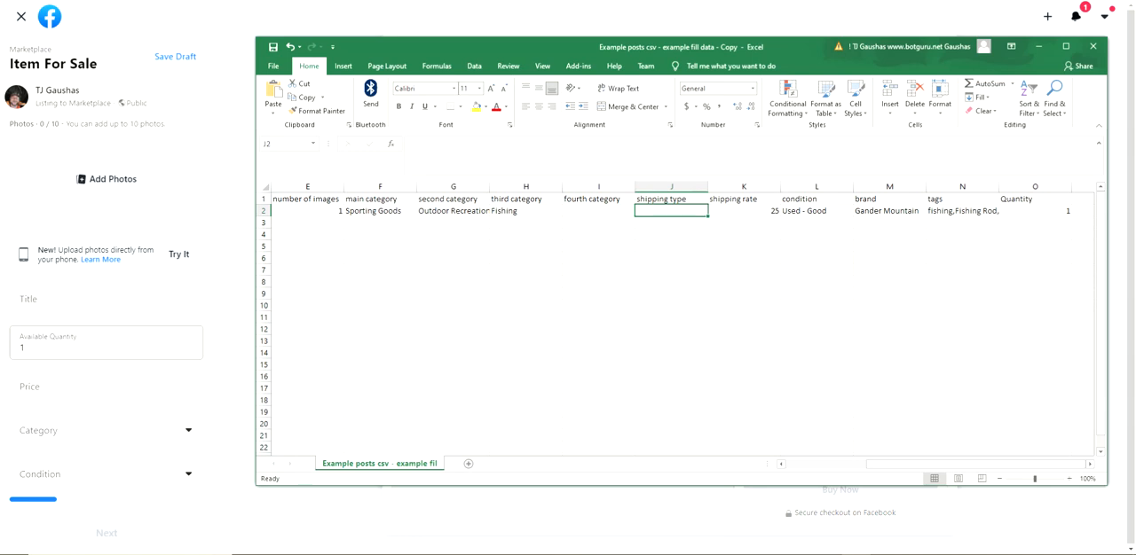
pyautogui.click(743, 211)
pyautogui.press('Delete')
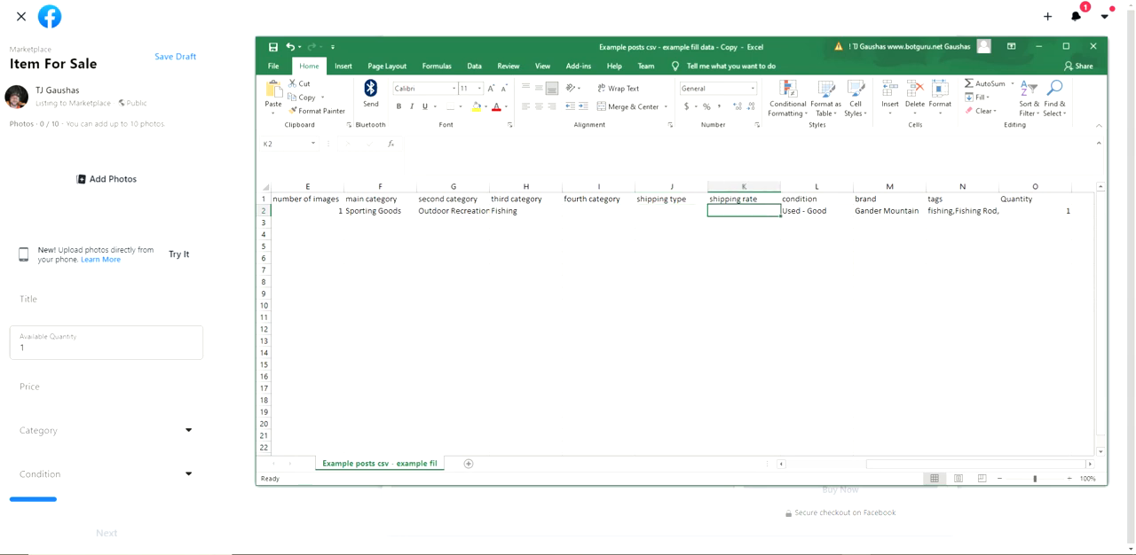
# Check the shipping and brand cells in row 2 of the spreadsheet against the remaining fields of the Marketplace form
pyautogui.click(672, 211)
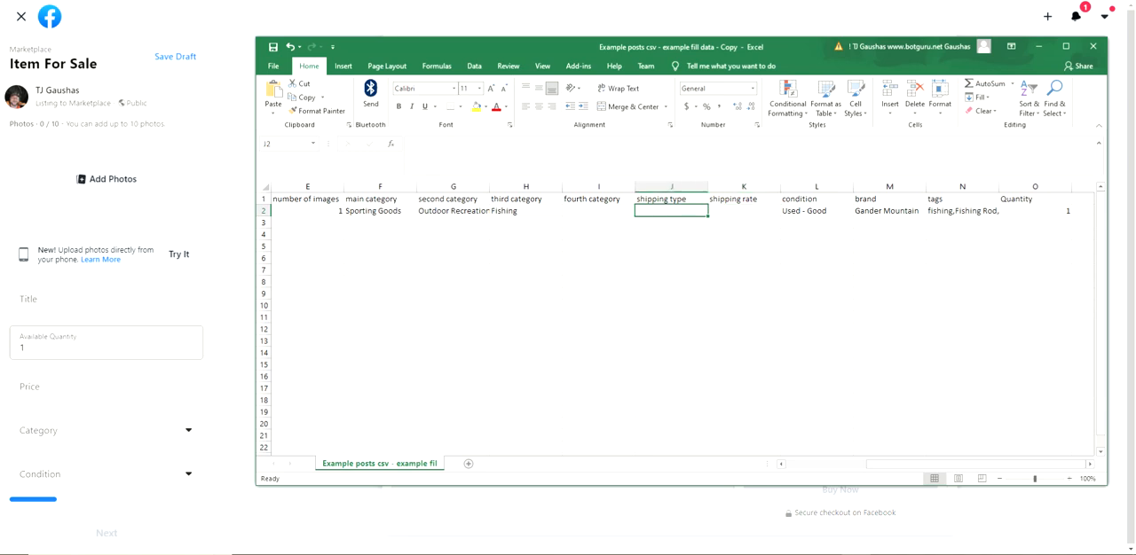
pyautogui.click(744, 212)
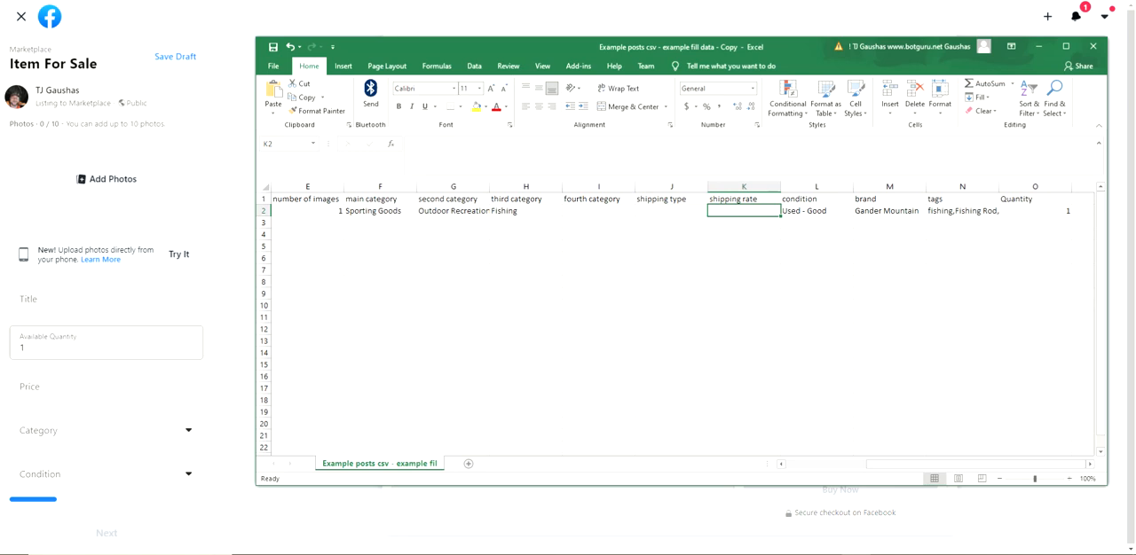
pyautogui.click(889, 211)
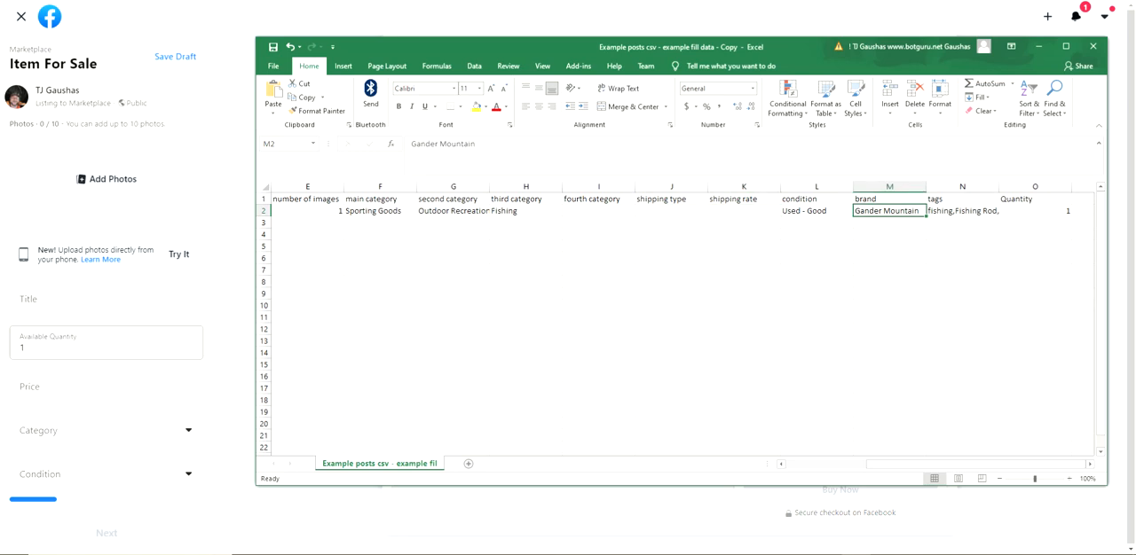
pyautogui.scroll(-5, 106, 310)
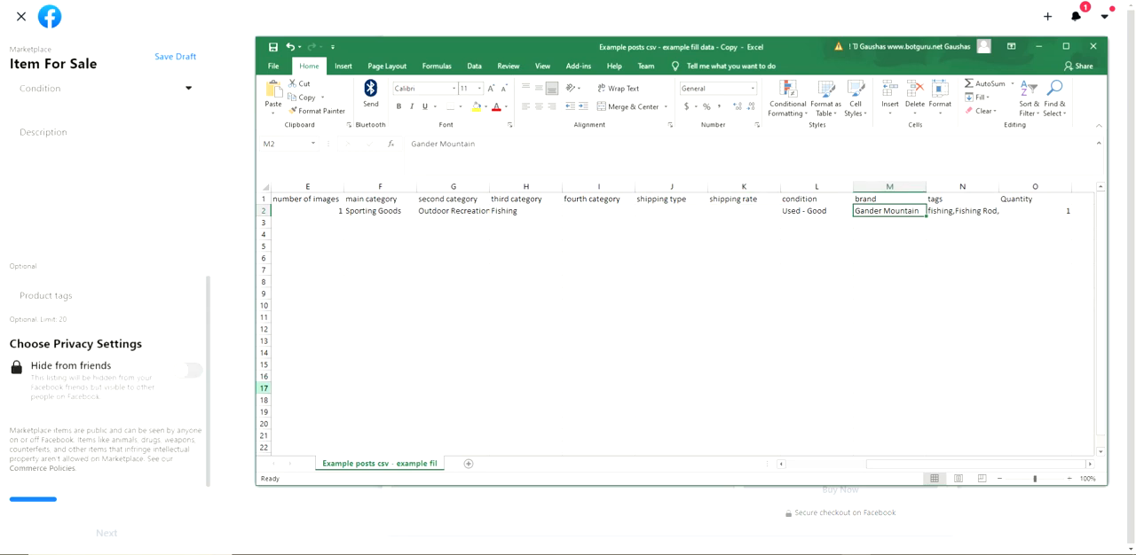
pyautogui.moveTo(209, 381); pyautogui.dragTo(209, 263)
pyautogui.scroll(-3, 107, 311)
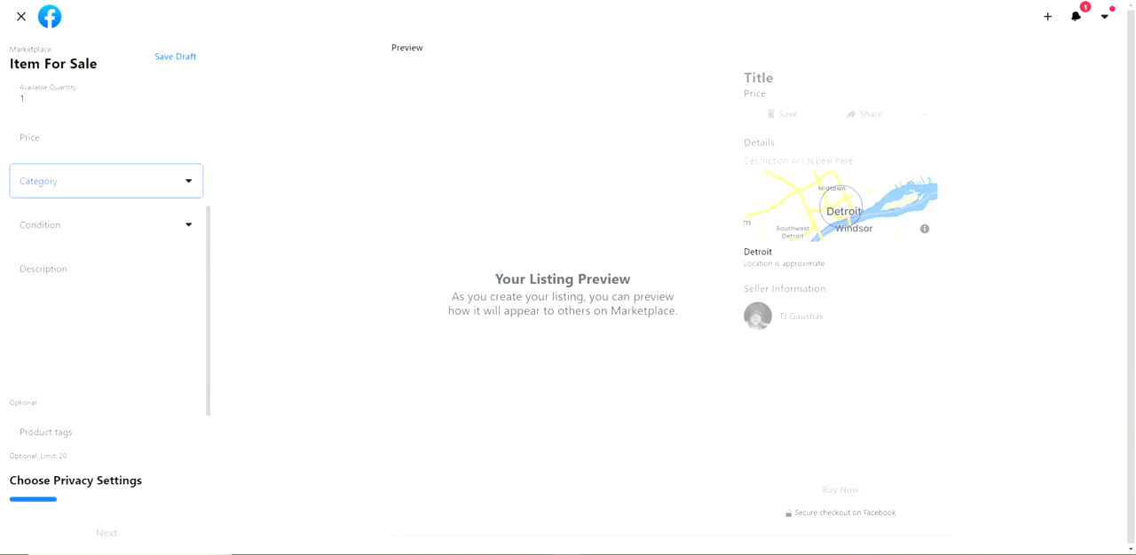
# Compare the condition in L2 of the spreadsheet with the Condition options offered in the Marketplace form
pyautogui.click(106, 207)
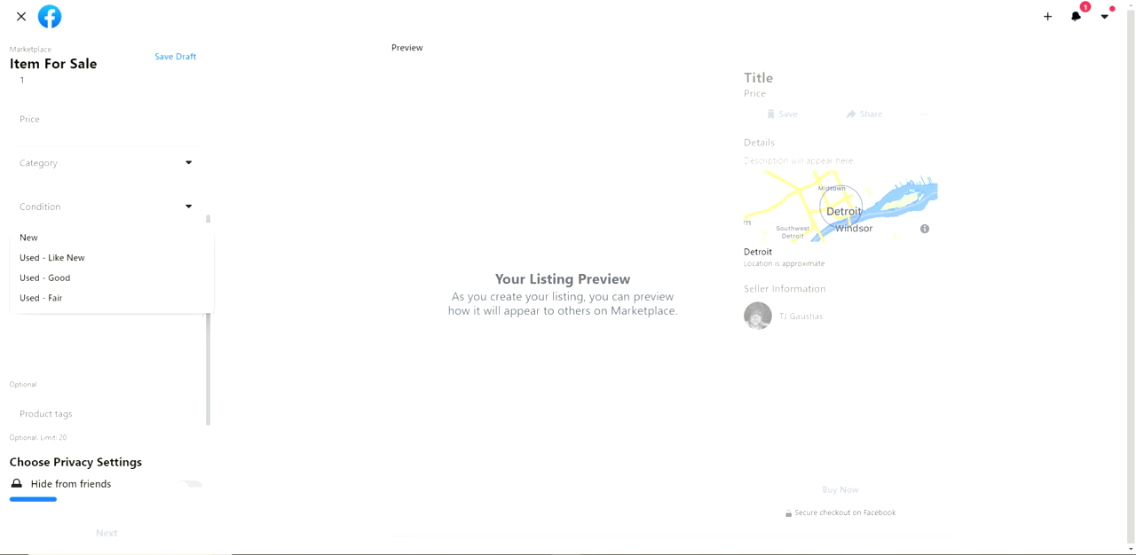
pyautogui.hotkey('alt', 'Tab')
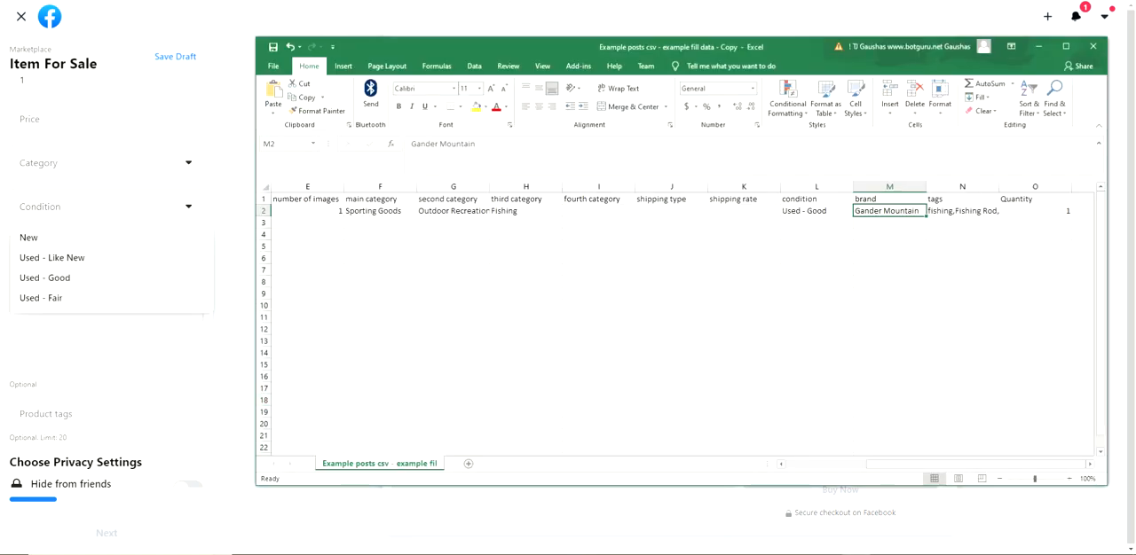
pyautogui.click(816, 223)
pyautogui.click(817, 212)
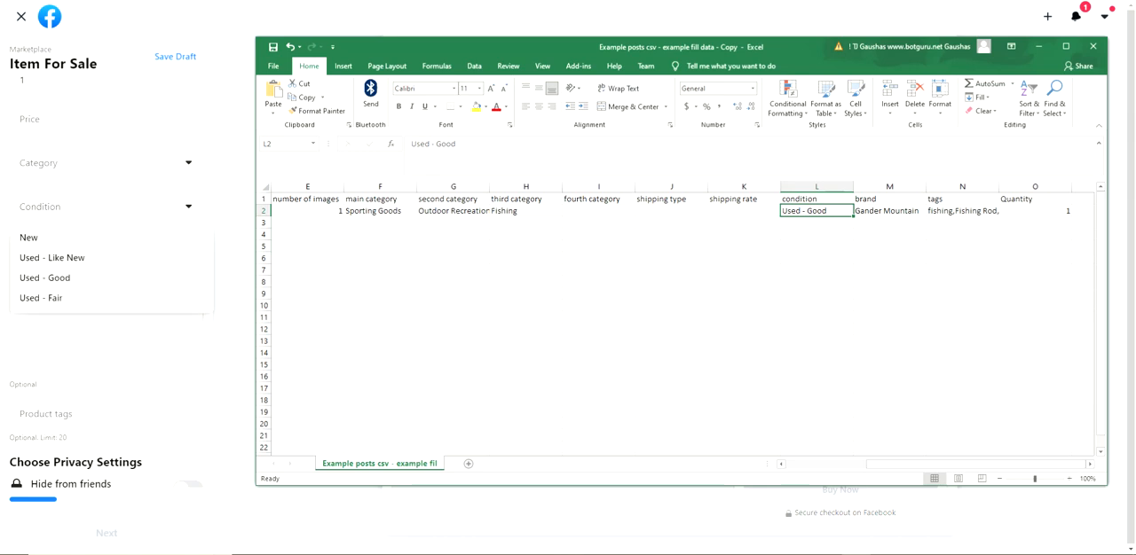
# Review the quantity, tags, shipping type, number of images and image folder path cells in row 2 of the spreadsheet
pyautogui.click(1034, 211)
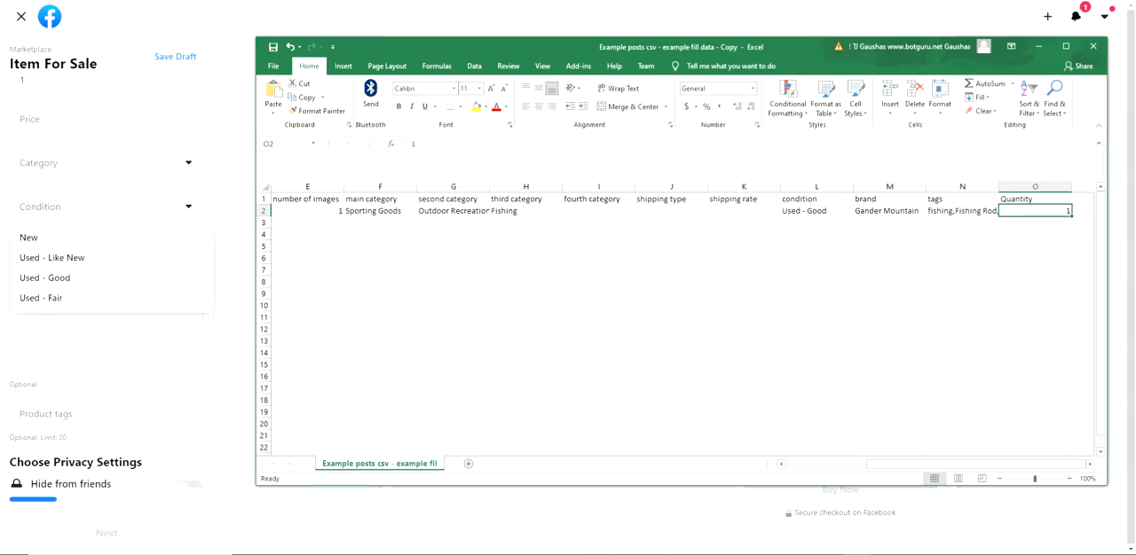
pyautogui.click(962, 211)
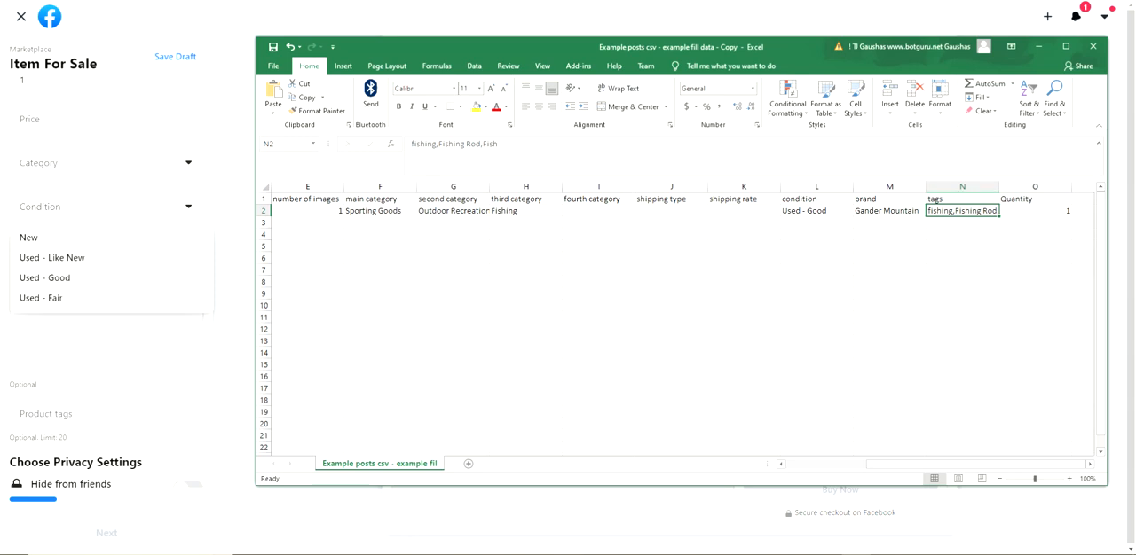
pyautogui.click(671, 212)
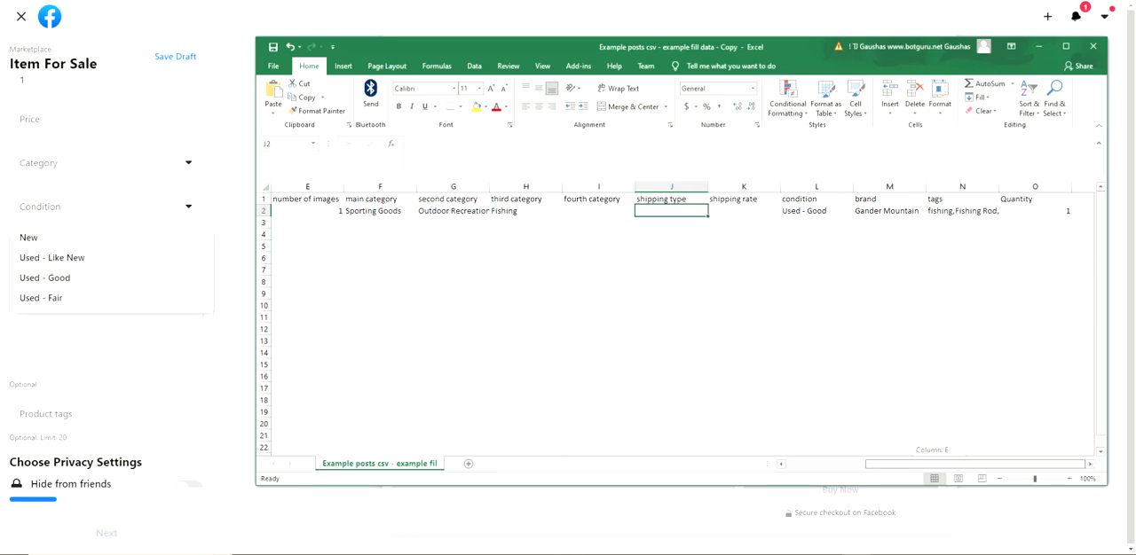
pyautogui.hscroll(-4, 682, 326)
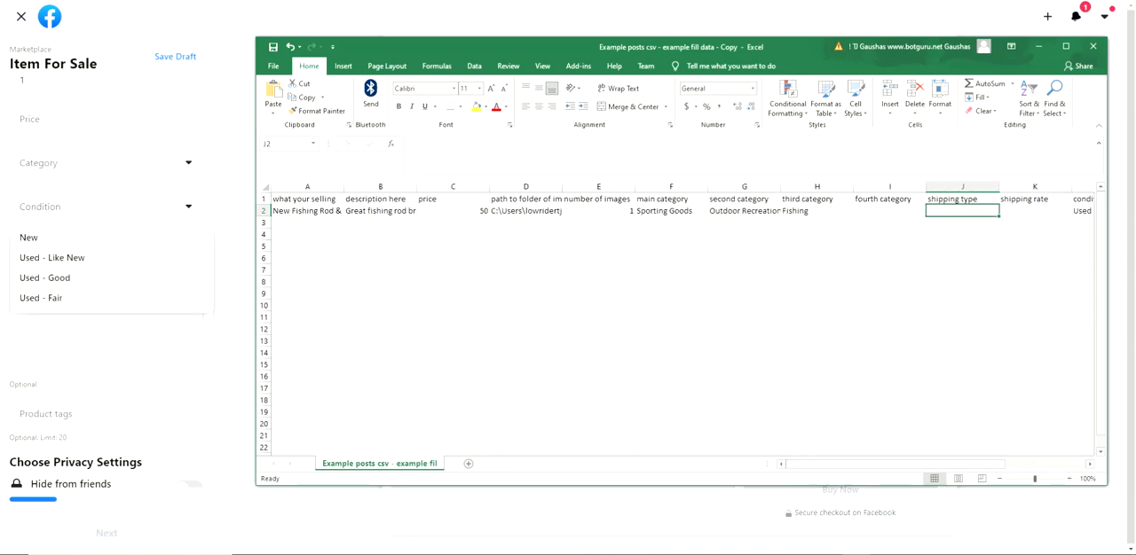
pyautogui.click(599, 211)
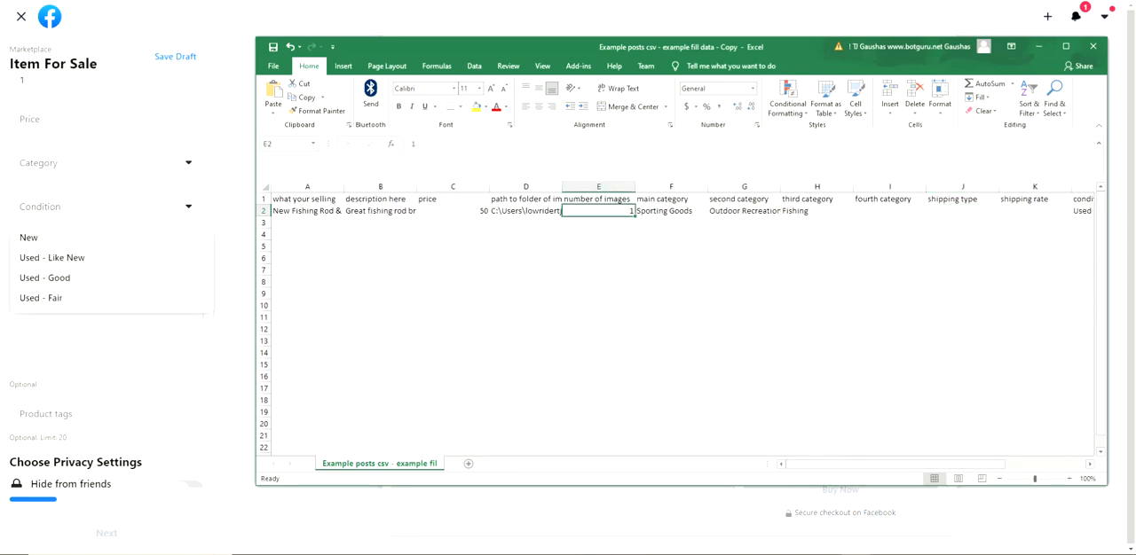
pyautogui.click(526, 211)
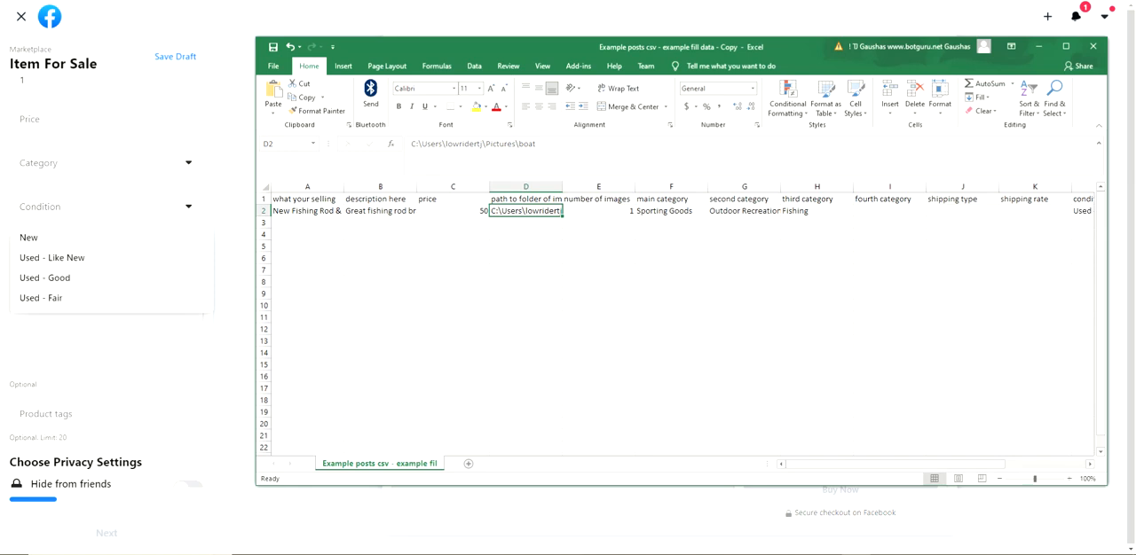
pyautogui.click(599, 211)
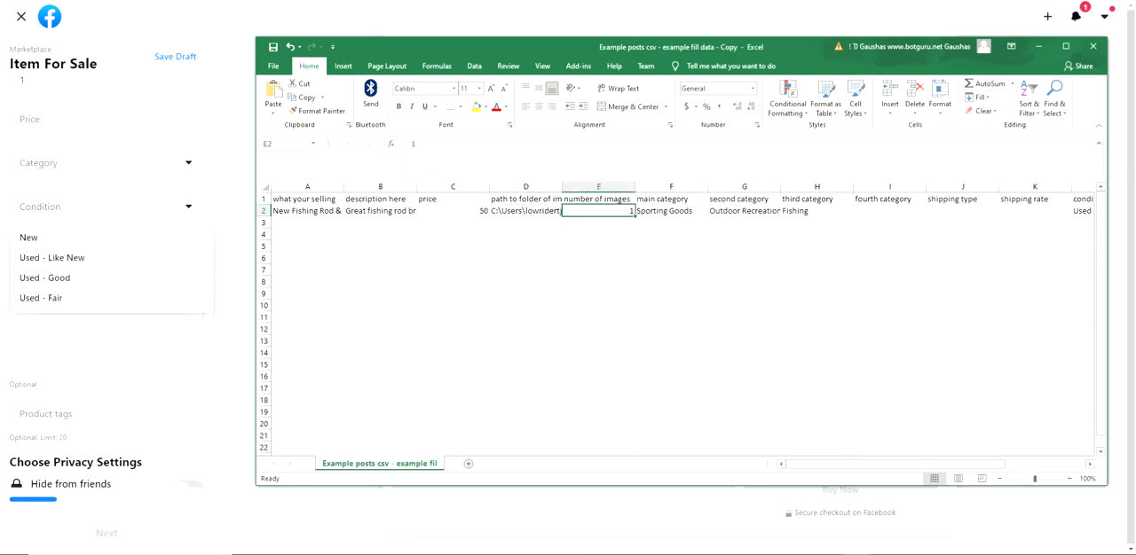
pyautogui.click(526, 211)
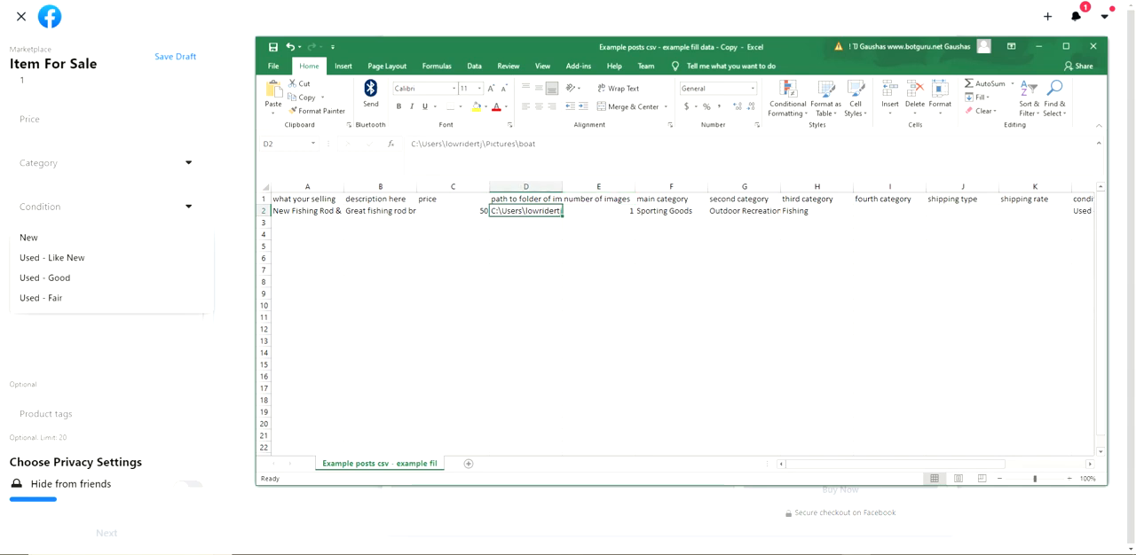
# Open the boat folder under Pictures in File Explorer, select its full path for reference, and close the window
pyautogui.press('super+e')
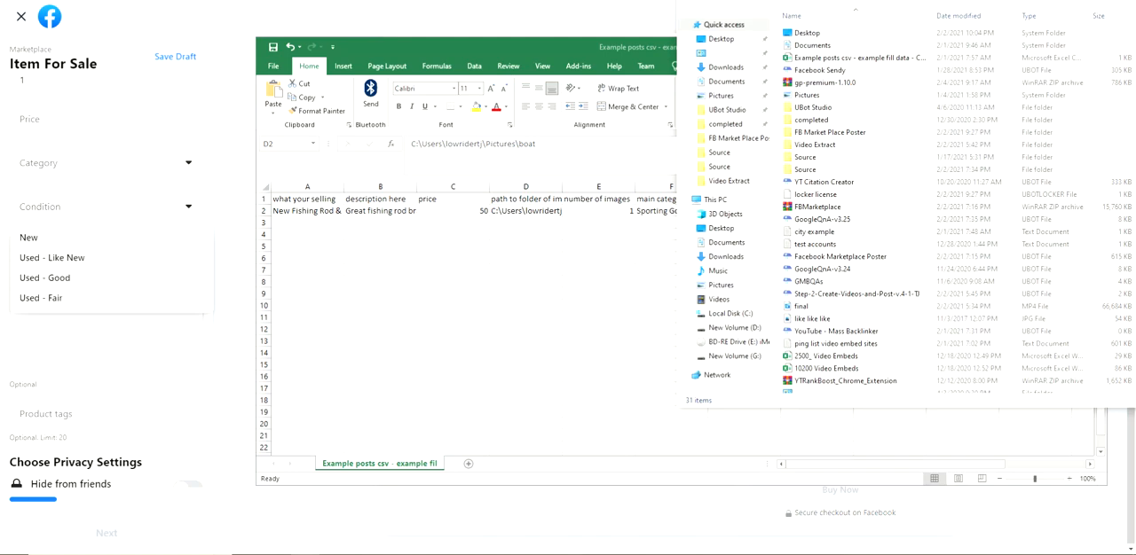
pyautogui.click(720, 96)
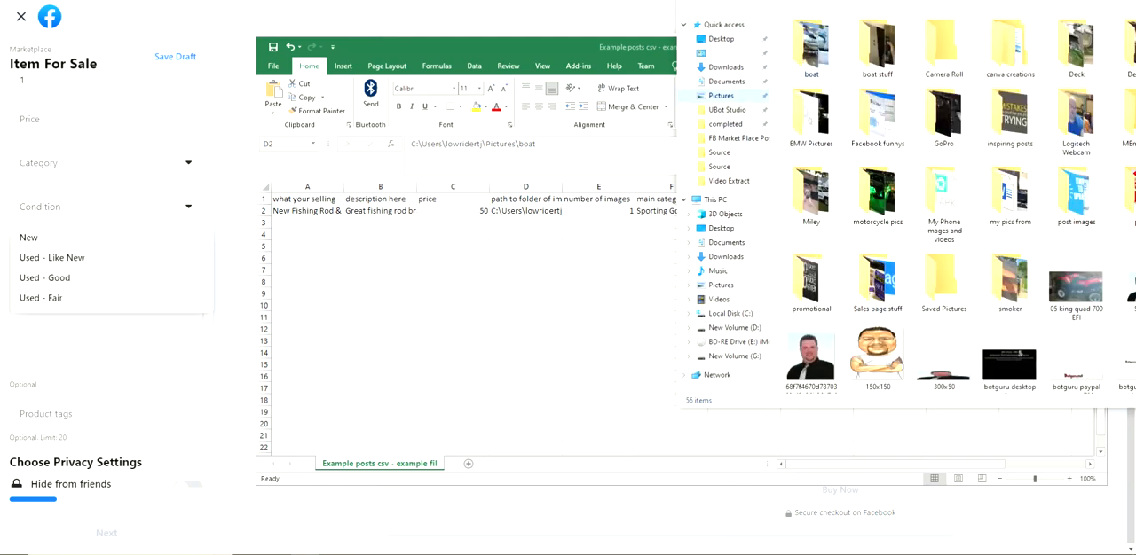
pyautogui.doubleClick(811, 46)
pyautogui.click(914, 2)
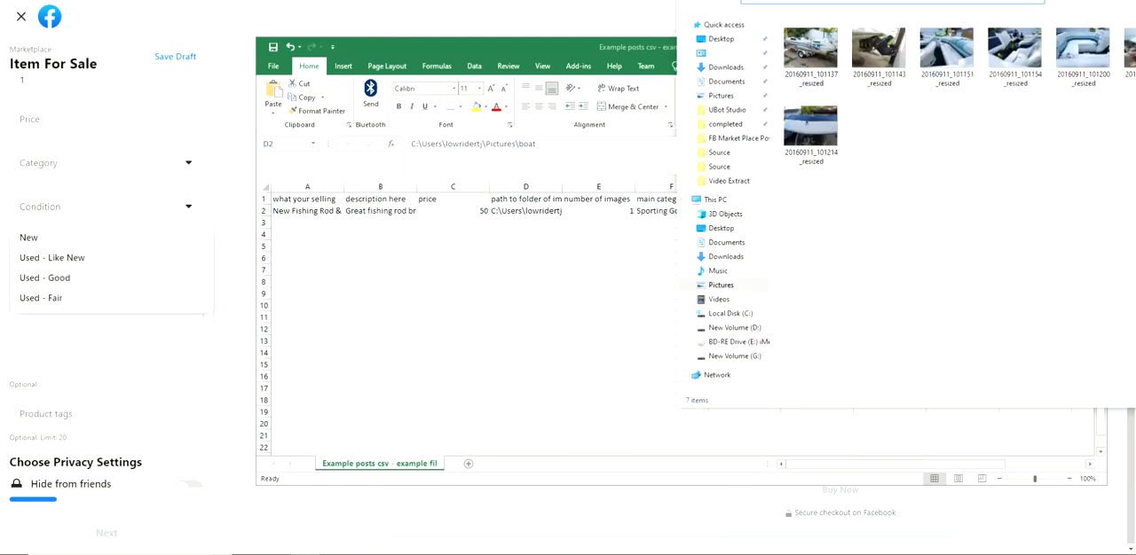
pyautogui.moveTo(912, 0); pyautogui.dragTo(860, 58)
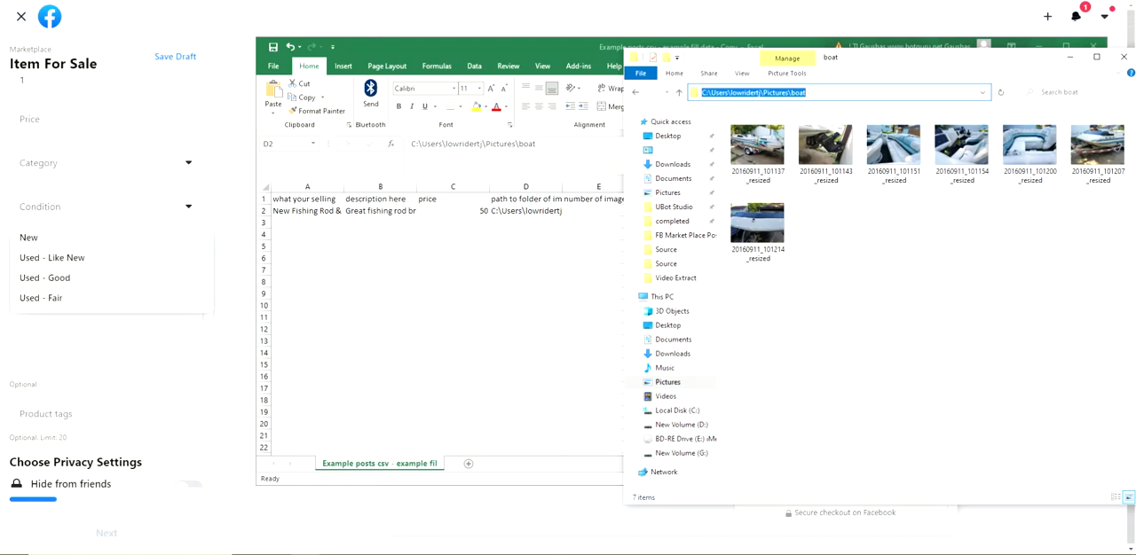
pyautogui.moveTo(805, 92); pyautogui.dragTo(701, 92)
pyautogui.rightClick(995, 60)
pyautogui.click(1022, 138)
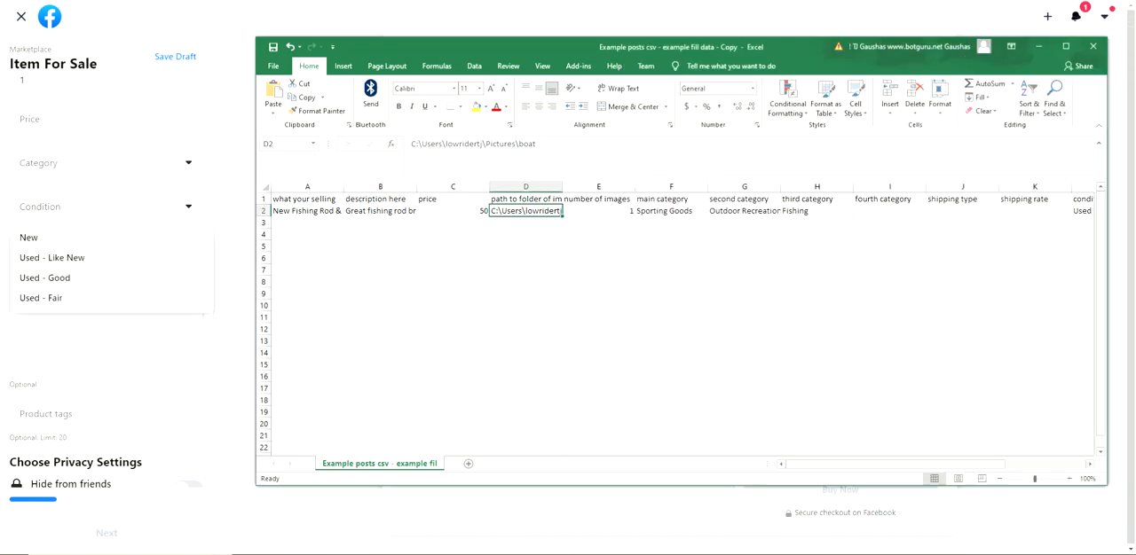
# Review the number of images, item title, description and price cells in row 2 of the Excel spreadsheet
pyautogui.click(1038, 46)
pyautogui.hotkey('alt', 'Tab')
pyautogui.click(599, 211)
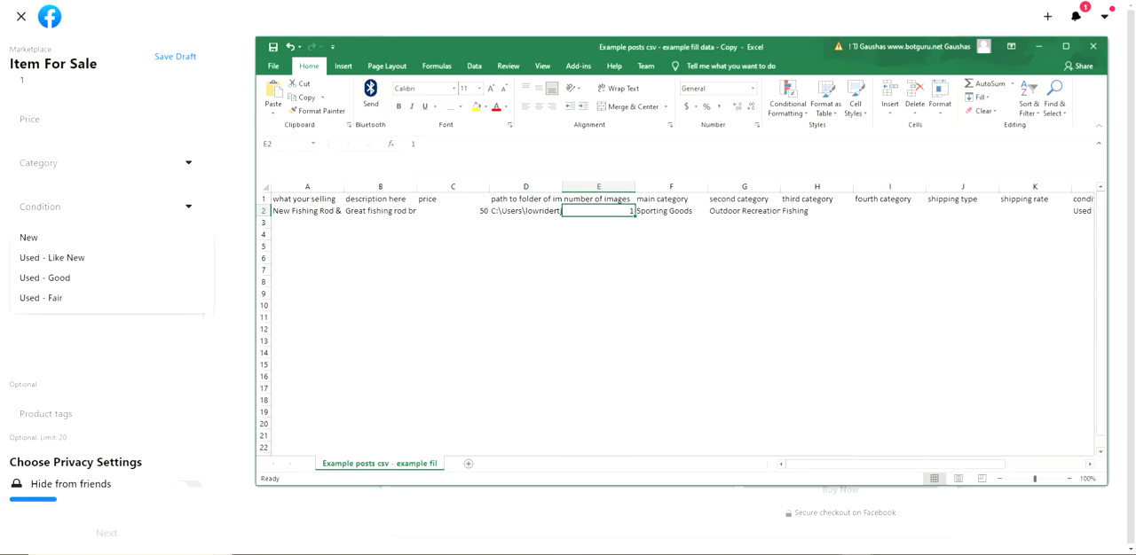
pyautogui.click(307, 211)
pyautogui.click(380, 211)
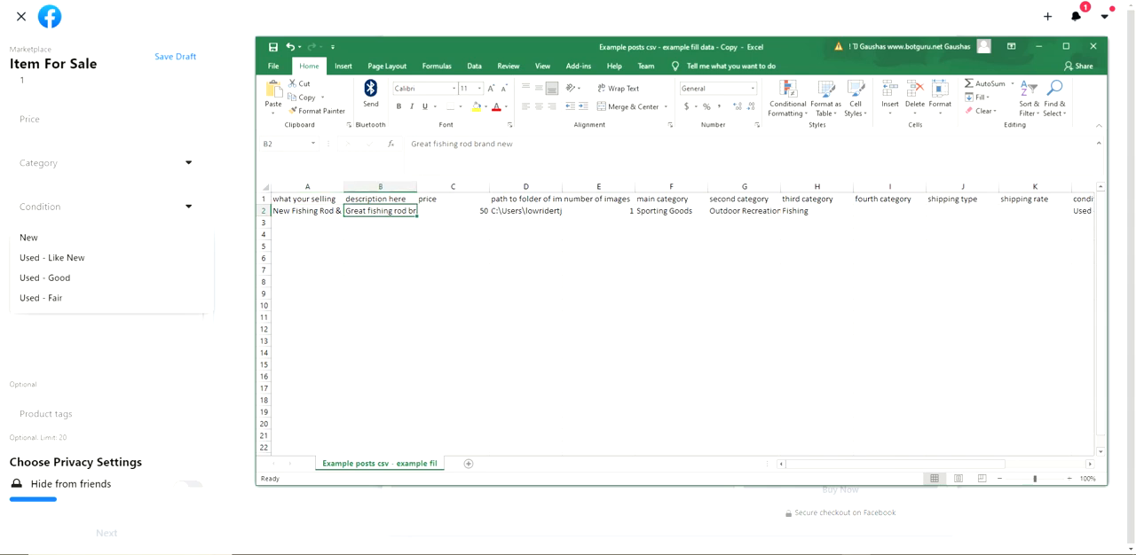
pyautogui.click(453, 211)
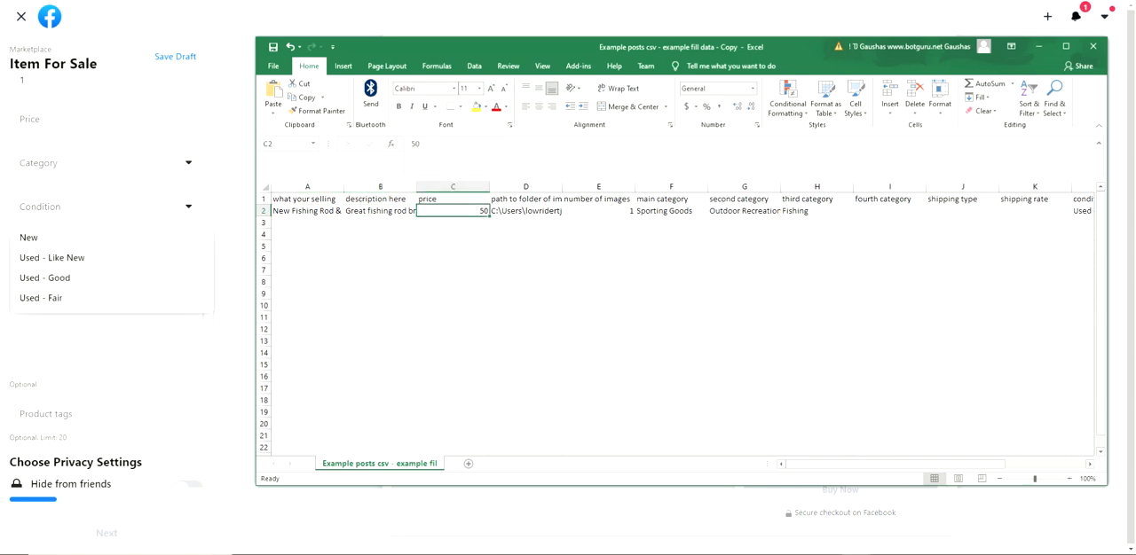
# Switch to the Marketplace item form in the browser and title the listing "fishing reel"
pyautogui.click(232, 195)
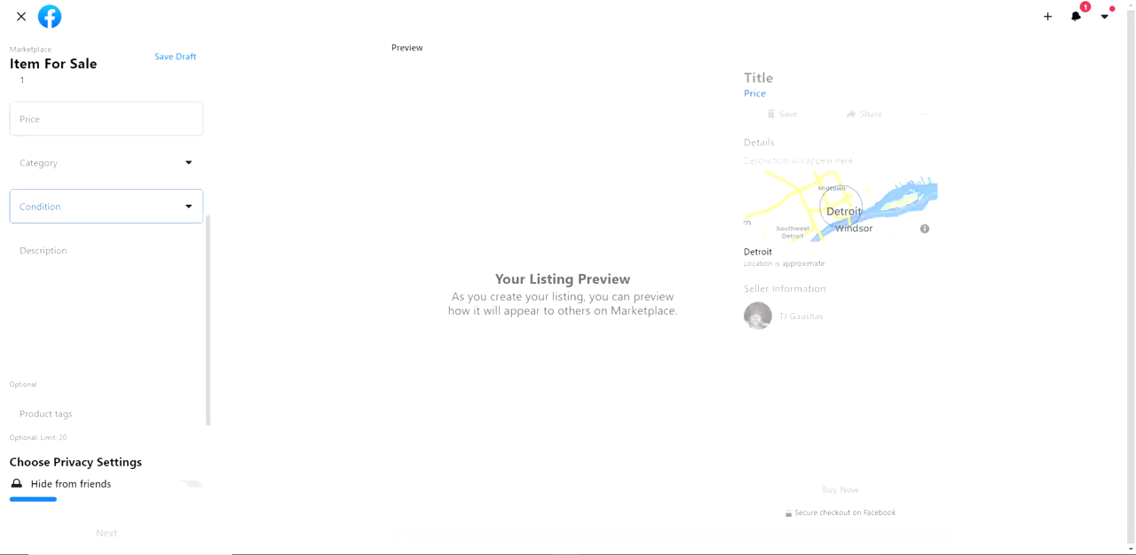
pyautogui.scroll(3, 133, 169)
pyautogui.click(107, 300)
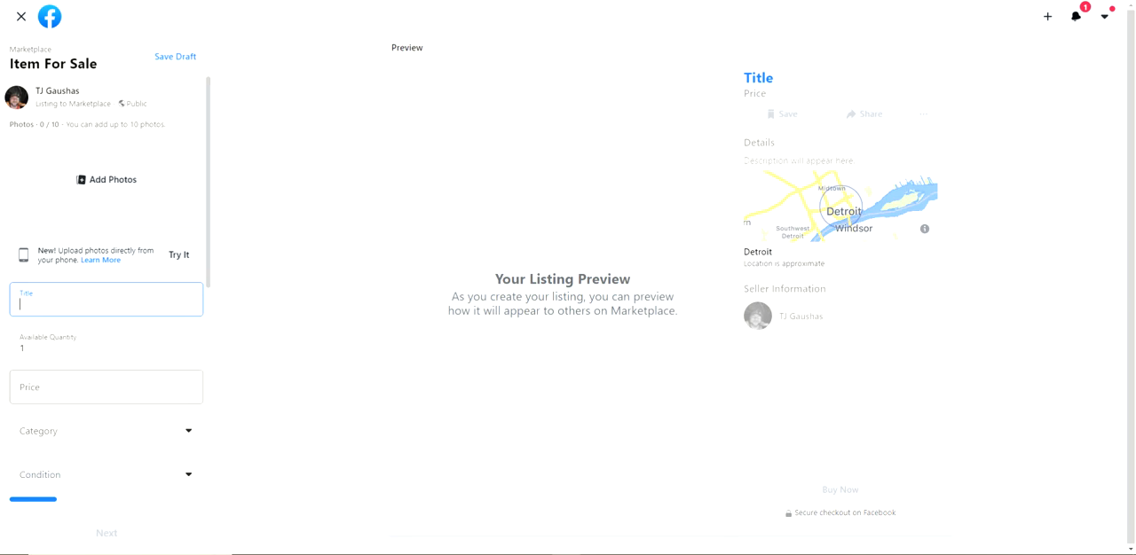
pyautogui.write('this is a test item')
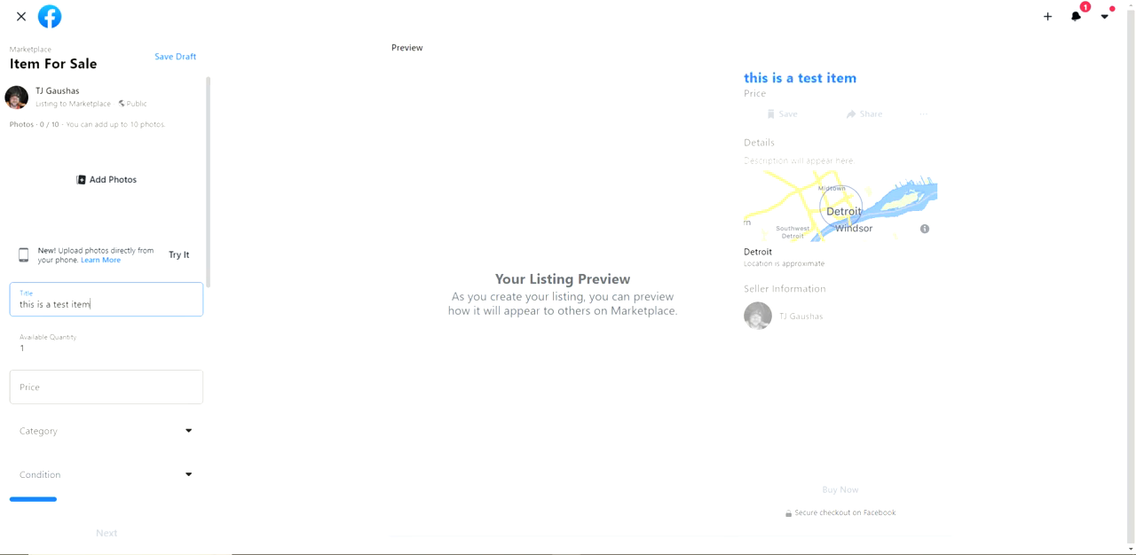
pyautogui.hotkey('ctrl', 'a')
pyautogui.write('fishing')
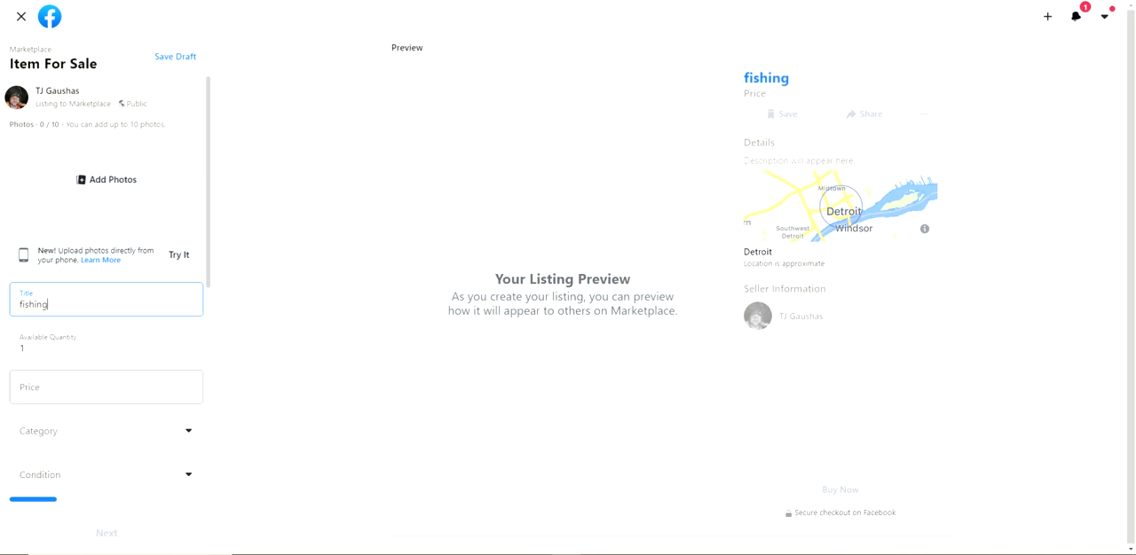
pyautogui.write(' reael')
# Set the listing's price to $50, keeping the available quantity as it is
pyautogui.press('Tab')
pyautogui.press('Tab')
pyautogui.write('50')
pyautogui.press('Tab')
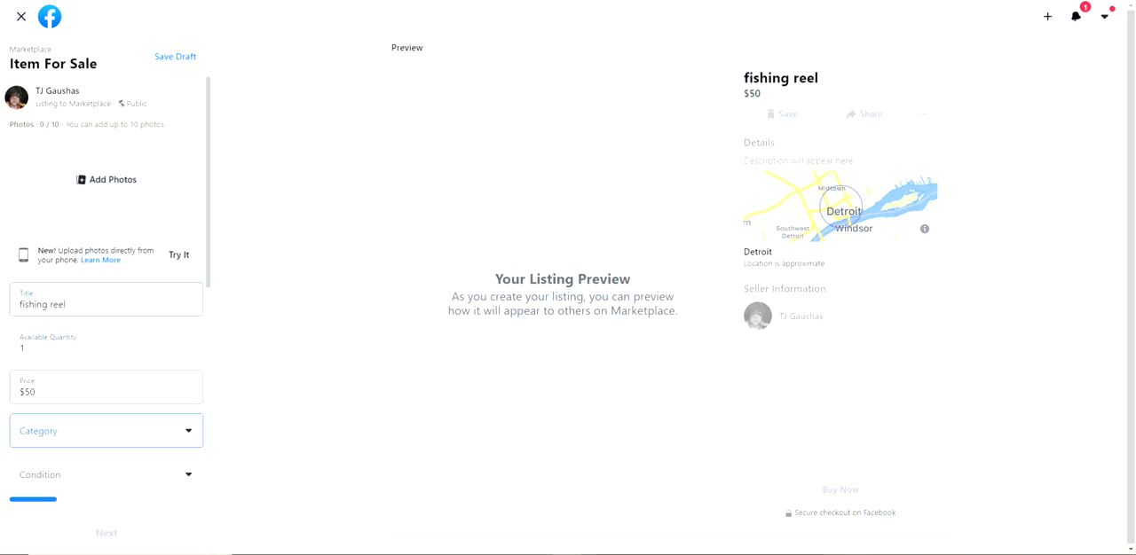
# Set the listing's category to Fishing Baits & Lures under Sporting Goods, Outdoor Recreation, Fishing
pyautogui.click(107, 431)
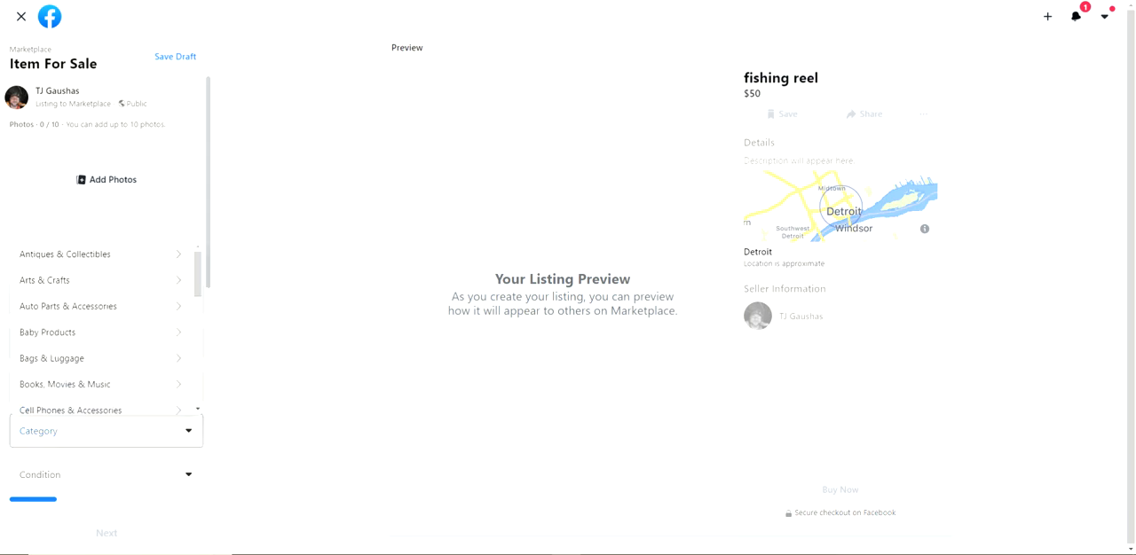
pyautogui.scroll(-3, 107, 330)
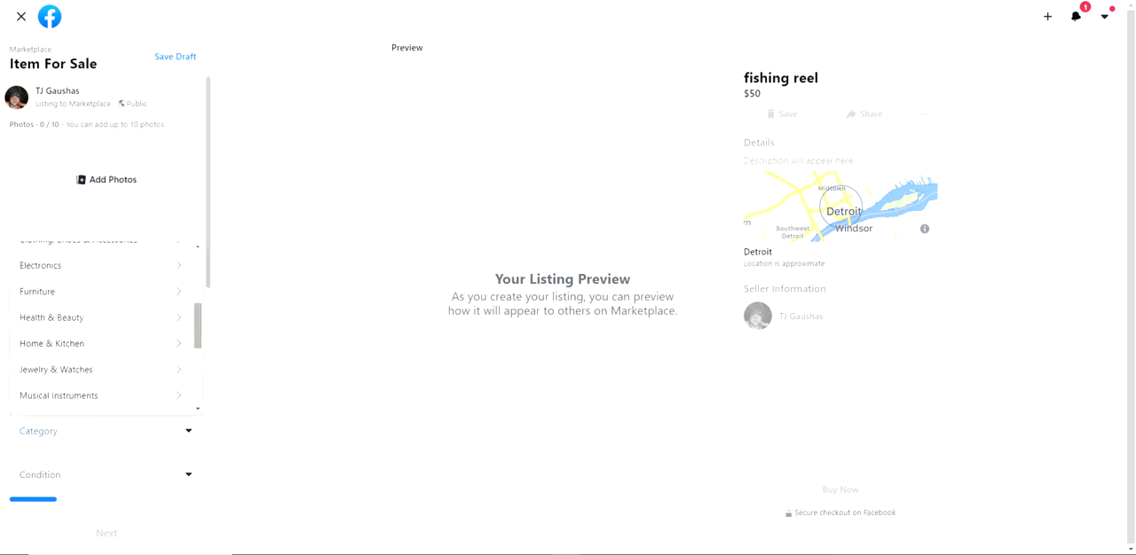
pyautogui.scroll(-5, 106, 328)
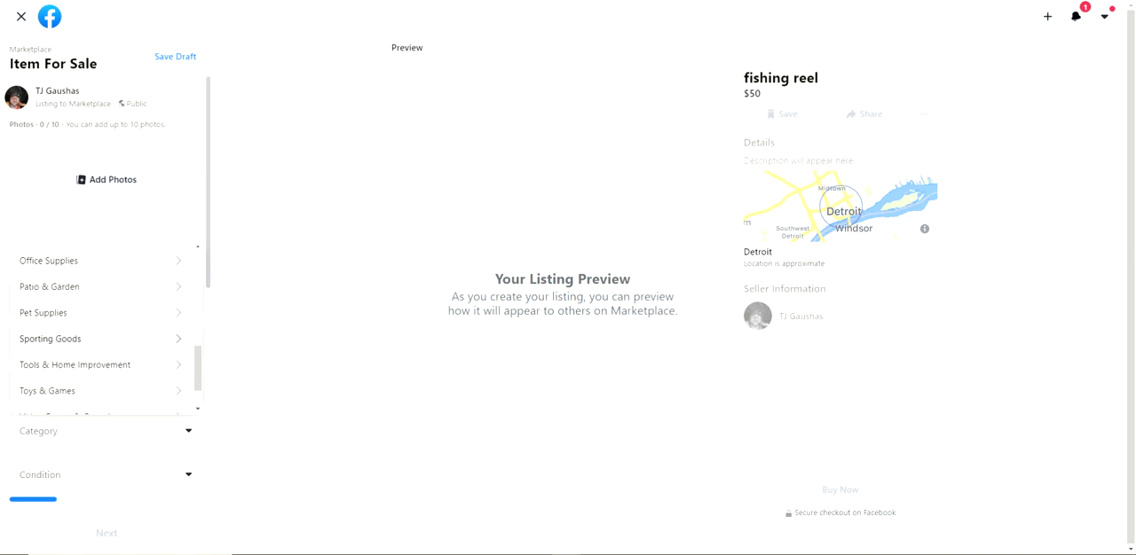
pyautogui.click(80, 339)
pyautogui.click(59, 391)
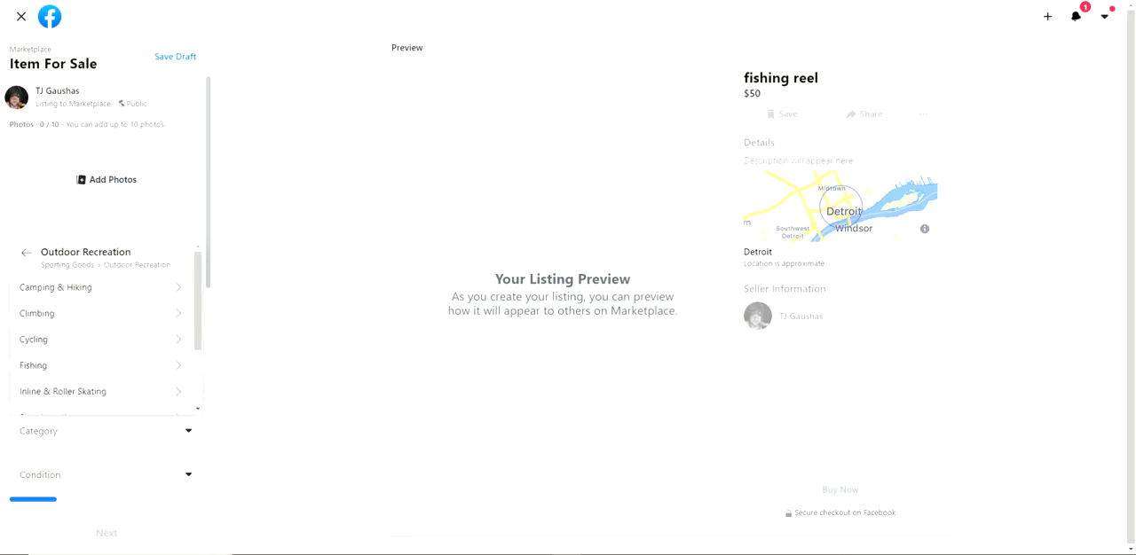
pyautogui.scroll(-2, 107, 328)
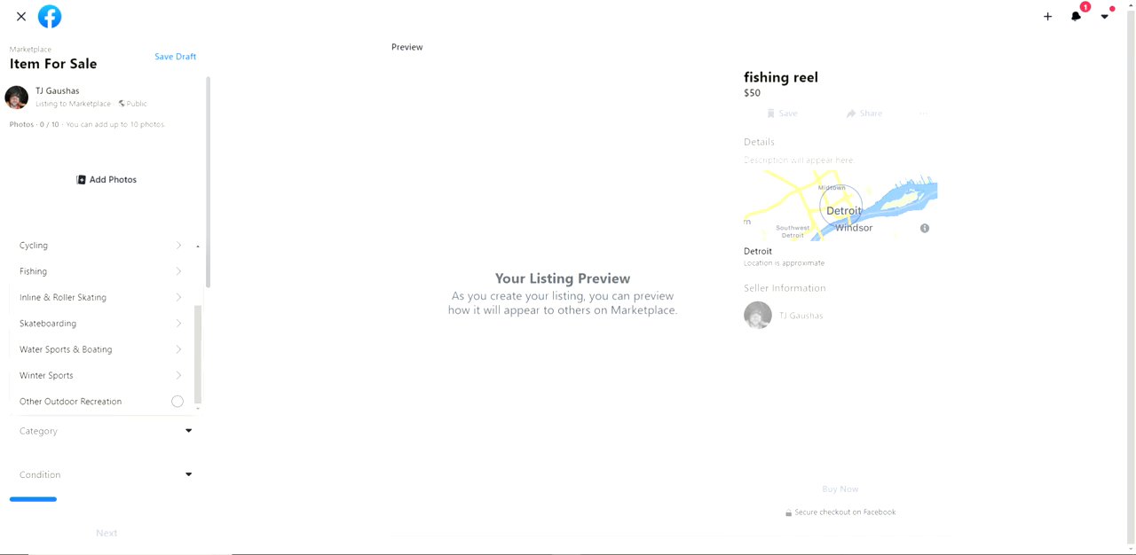
pyautogui.click(53, 271)
pyautogui.click(64, 300)
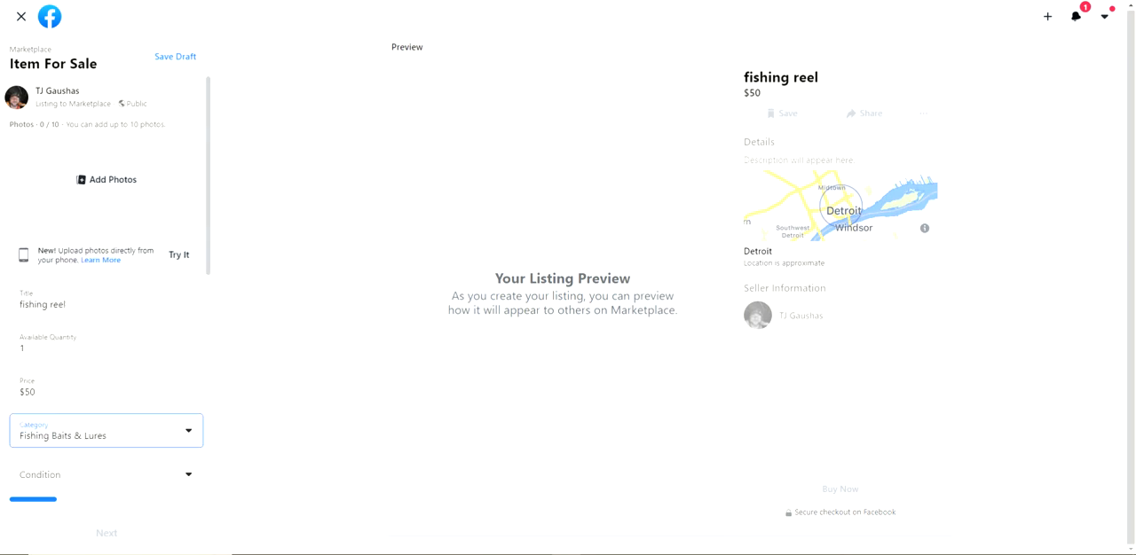
# Set the fishing reel listing's condition to New
pyautogui.scroll(-3, 89, 355)
pyautogui.click(89, 278)
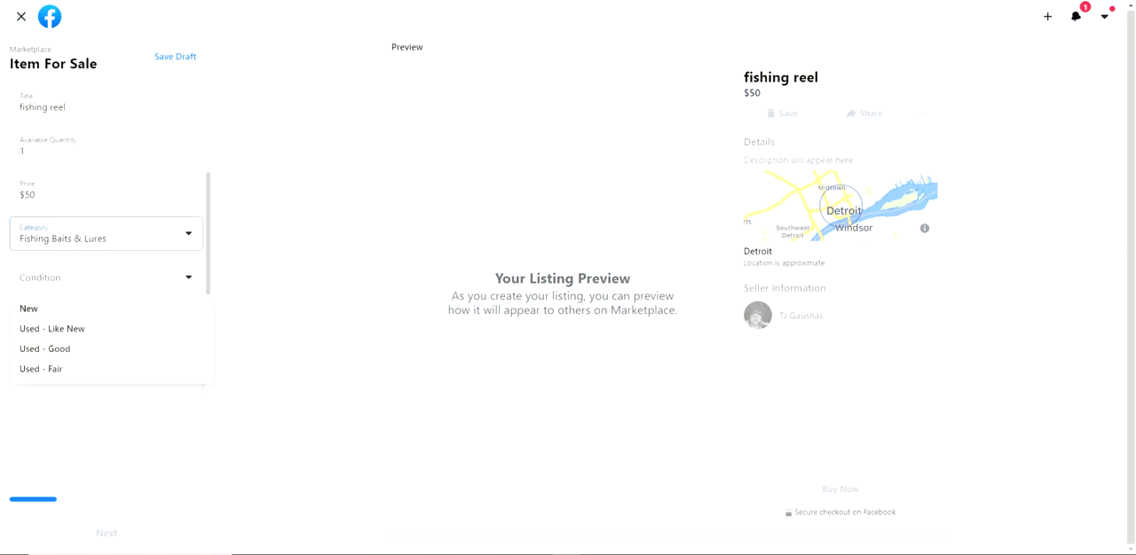
pyautogui.click(30, 309)
# Enter "great new setup for use" as the listing's description
pyautogui.scroll(-3, 107, 310)
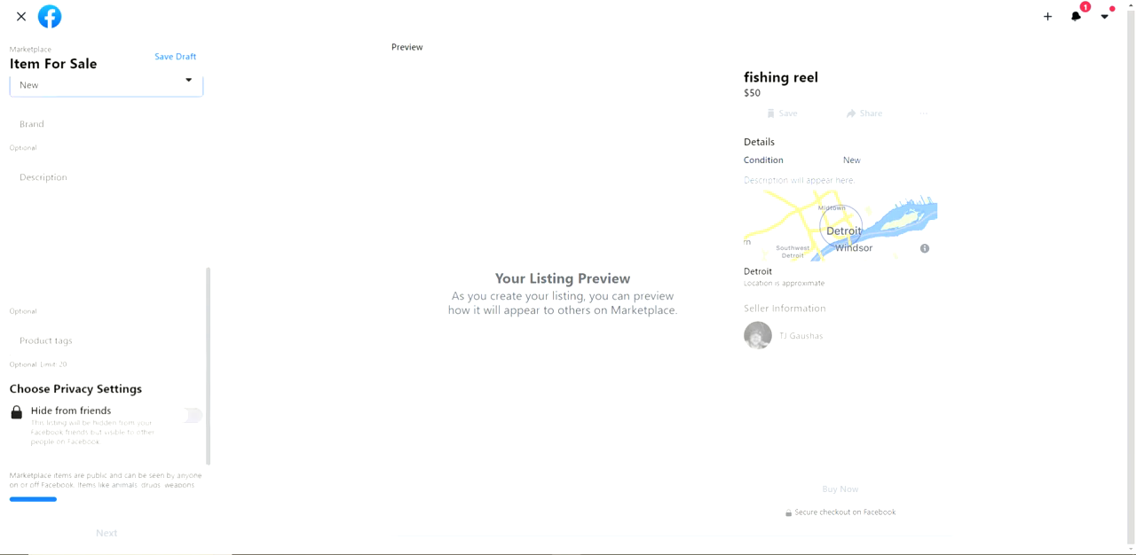
pyautogui.scroll(-1, 106, 284)
pyautogui.scroll(3, 106, 284)
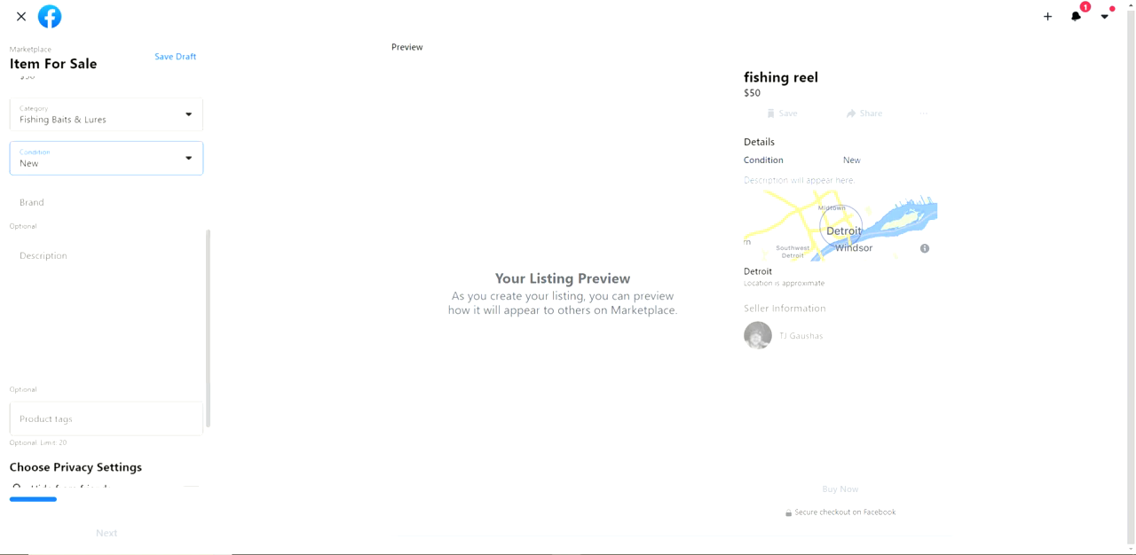
pyautogui.click(99, 364)
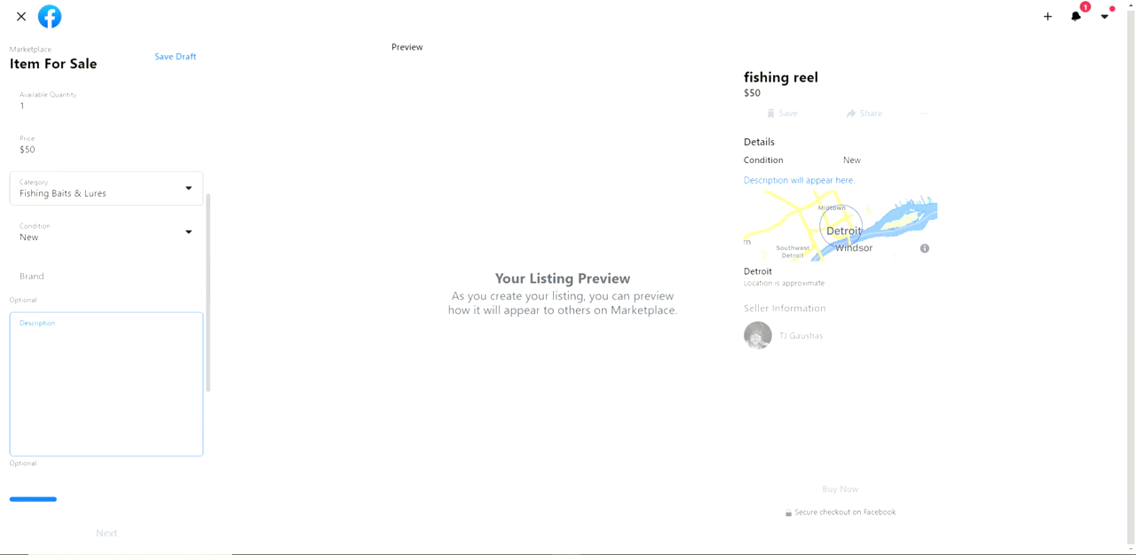
pyautogui.write('great new setup')
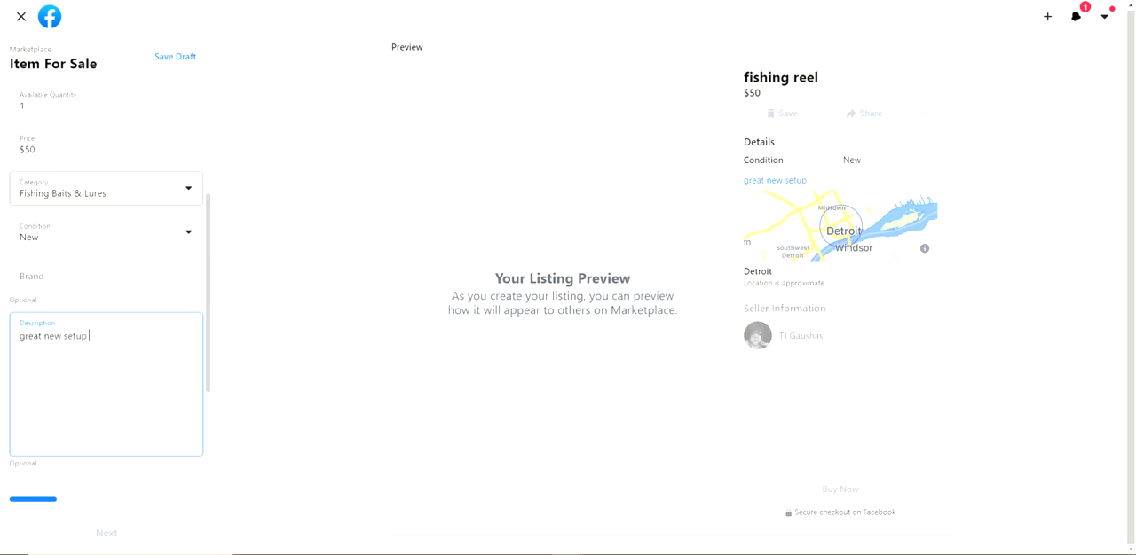
pyautogui.write(' for you')
pyautogui.press('BackSpace')
pyautogui.press('BackSpace')
pyautogui.press('BackSpace')
pyautogui.write('use')
# Add the photo 20160911_101137_resized from the Pictures folder to the listing and continue to the Delivery Method page
pyautogui.scroll(3, 107, 266)
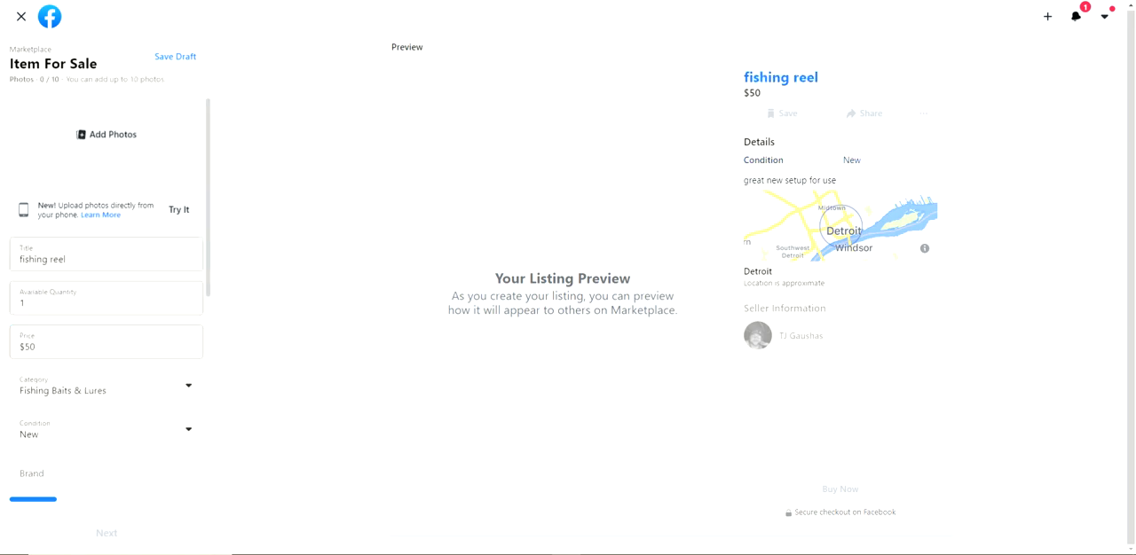
pyautogui.click(107, 135)
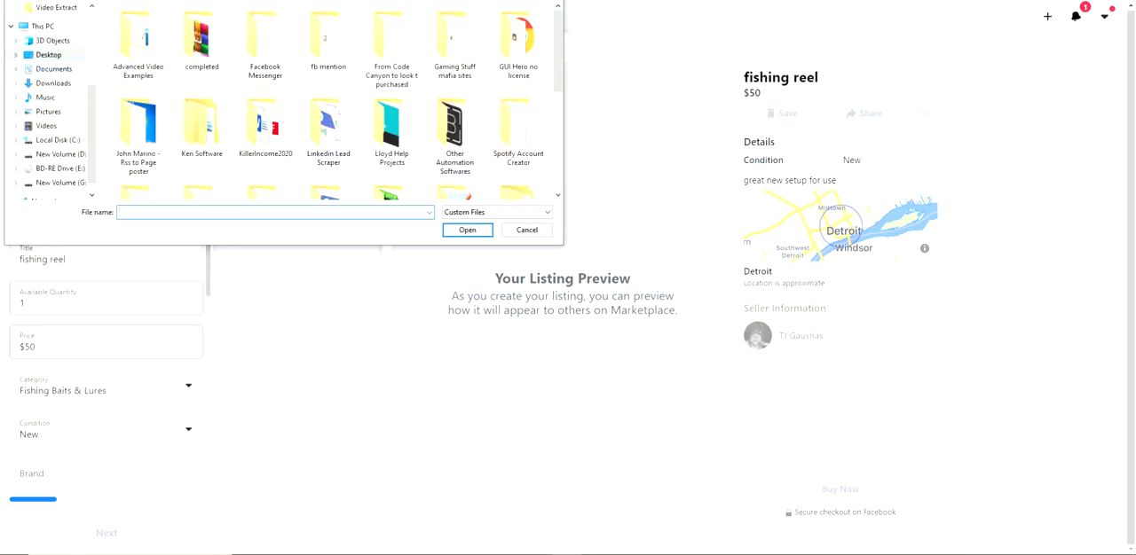
pyautogui.click(49, 111)
pyautogui.click(137, 49)
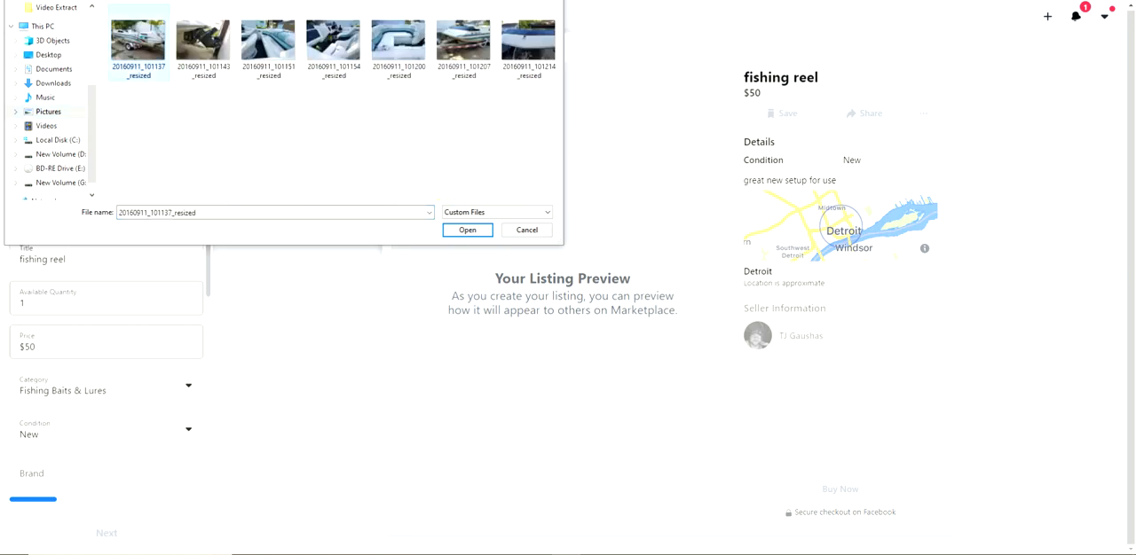
pyautogui.press('Return')
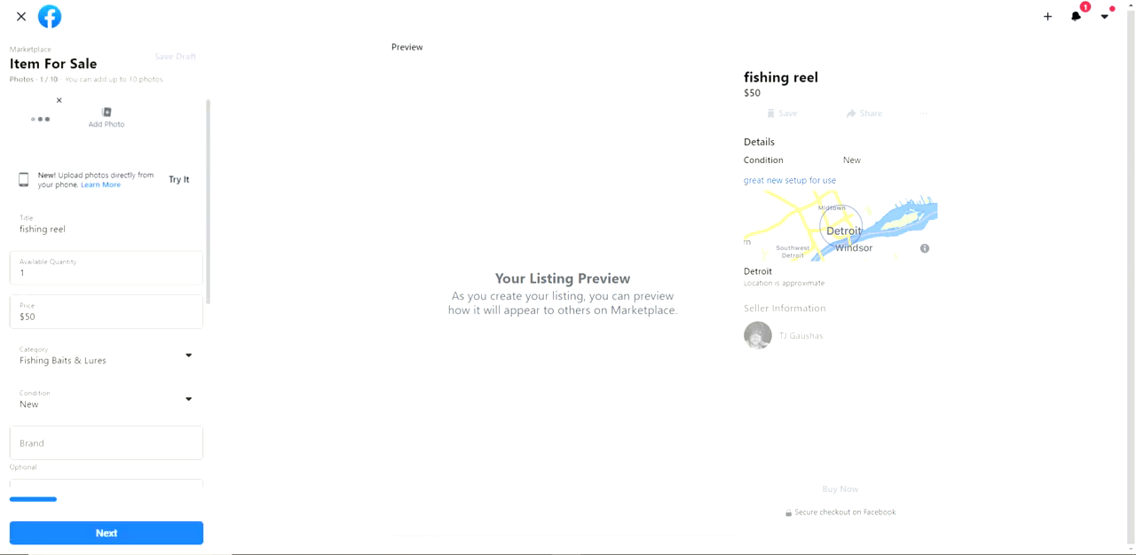
pyautogui.click(107, 533)
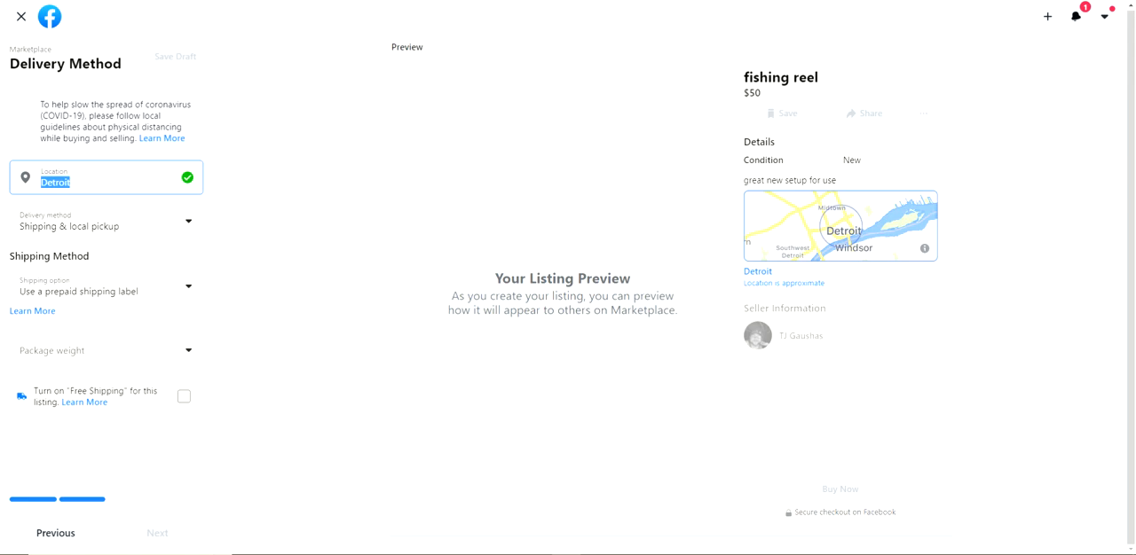
# Replace the listing's location with Detroit, Michigan, chosen from the suggested places
pyautogui.press('BackSpace')
pyautogui.write('detroit')
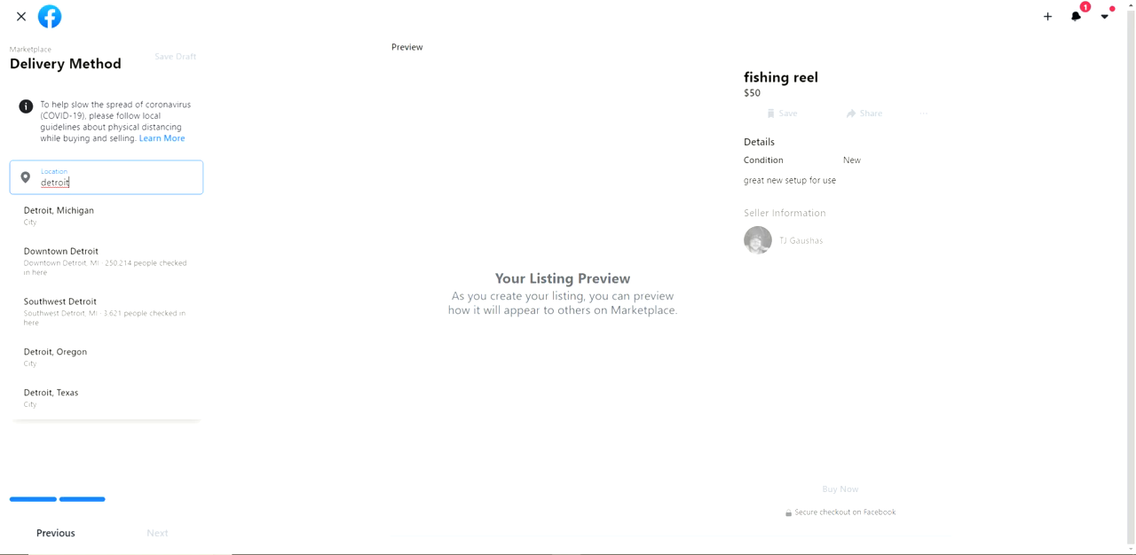
pyautogui.hotkey('ctrl', 'a')
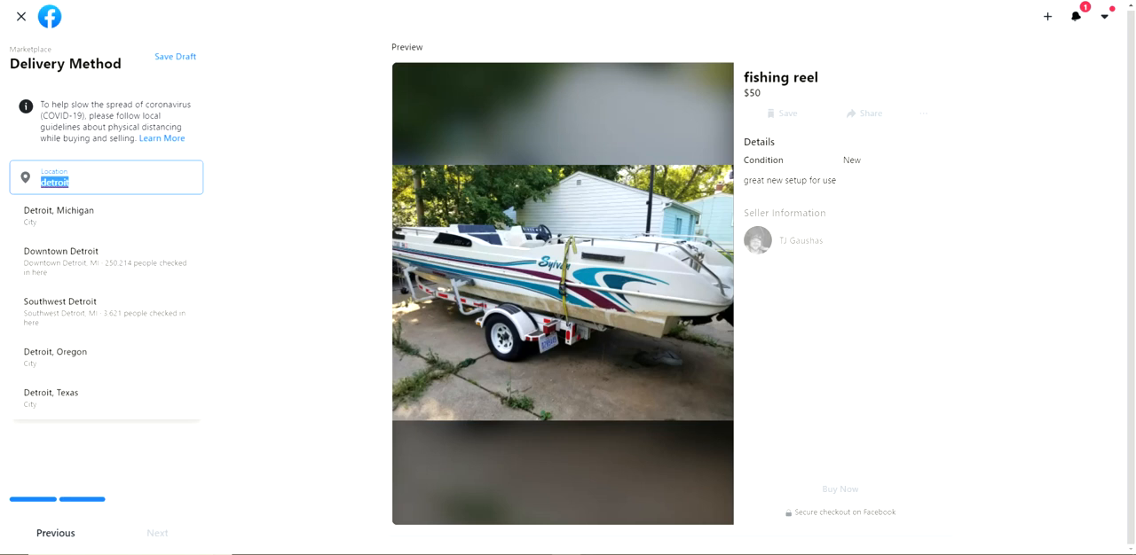
pyautogui.write('Detro')
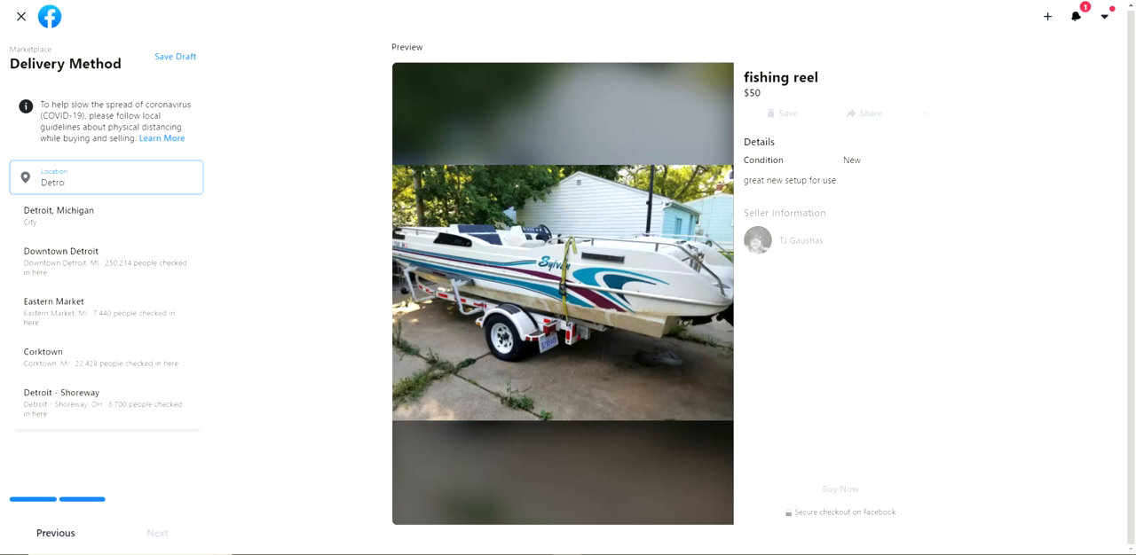
pyautogui.press('BackSpace')
pyautogui.press('BackSpace')
pyautogui.press('BackSpace')
pyautogui.write('troit, ')
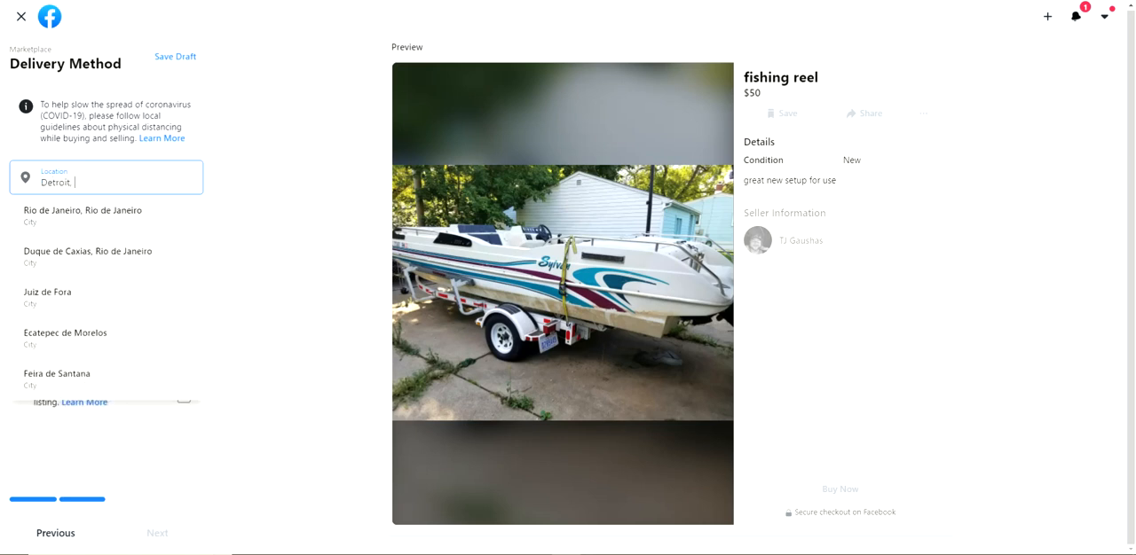
pyautogui.write('Michigan')
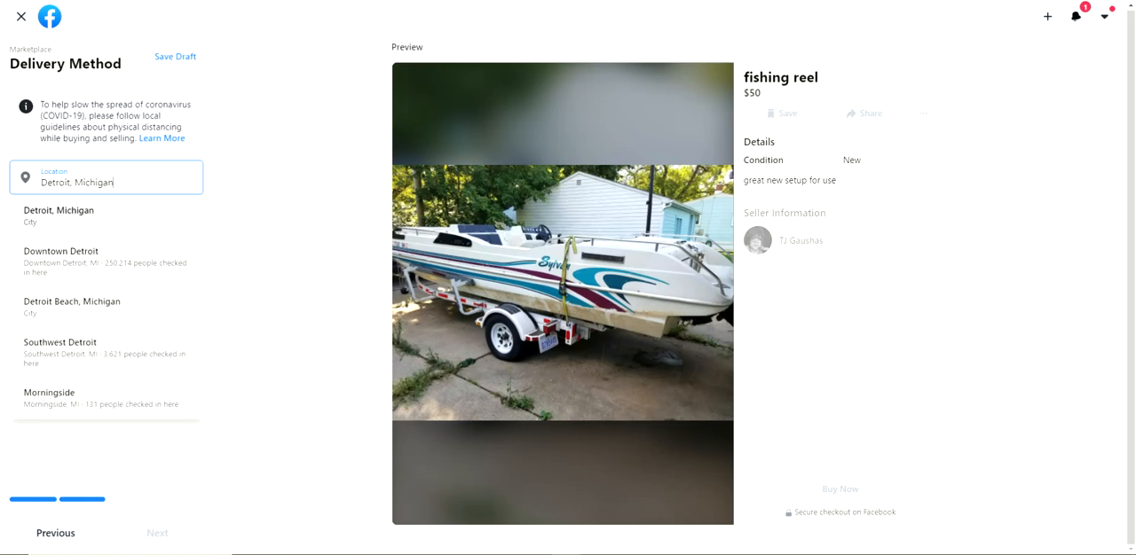
pyautogui.click(58, 216)
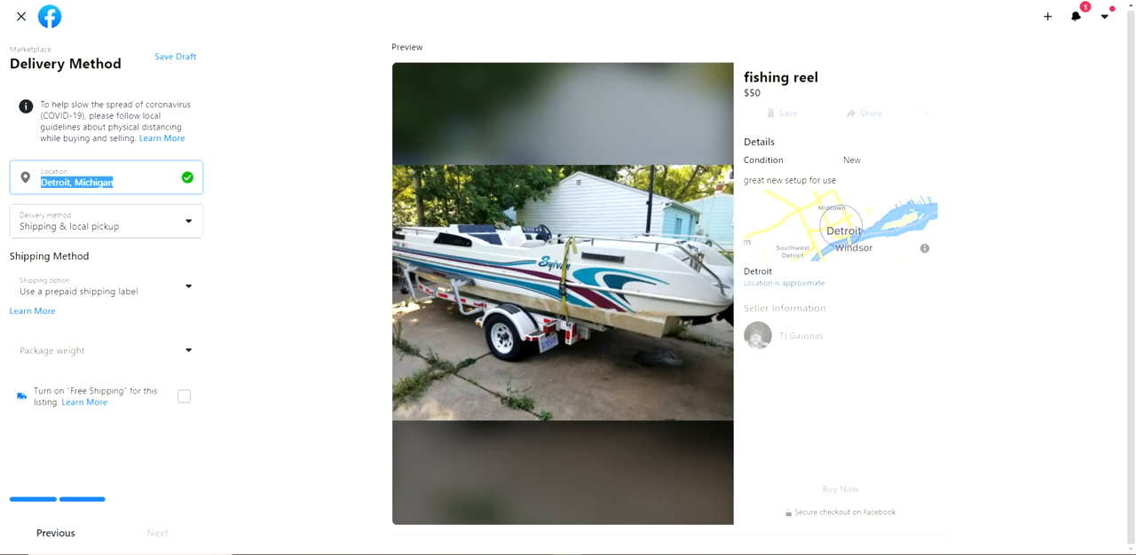
# Select the shipping type cell in row 2 of the Excel spreadsheet, and set the Marketplace form's delivery method to Shipping only
pyautogui.click(106, 222)
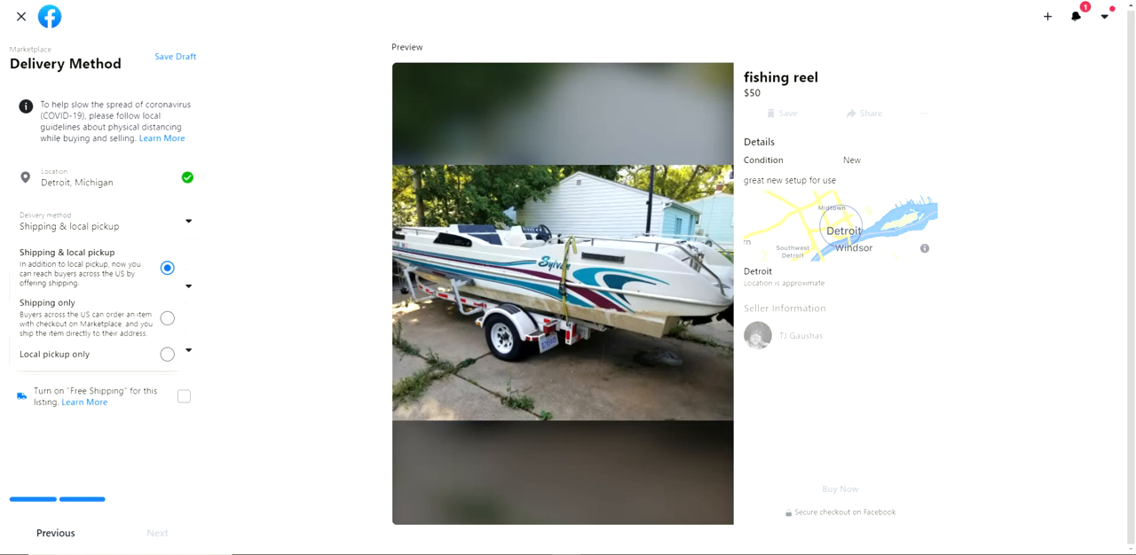
pyautogui.hotkey('alt', 'Tab')
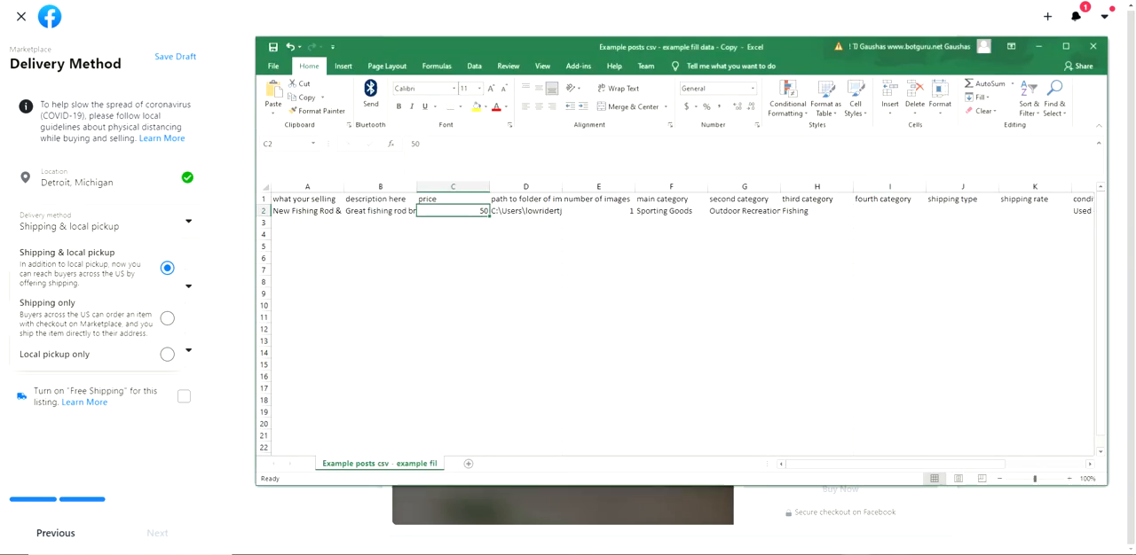
pyautogui.hscroll(2, 679, 320)
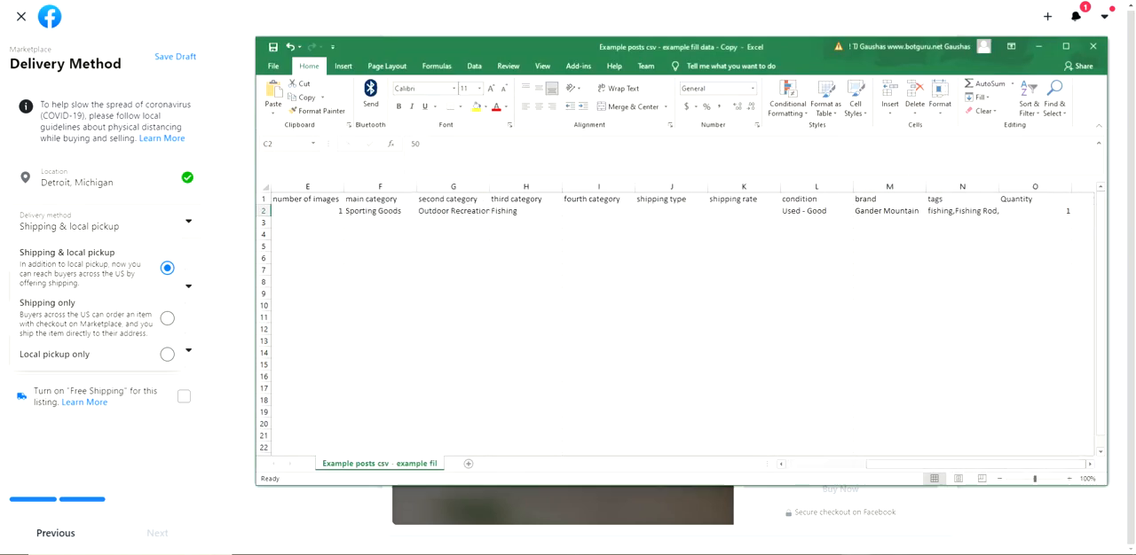
pyautogui.click(672, 211)
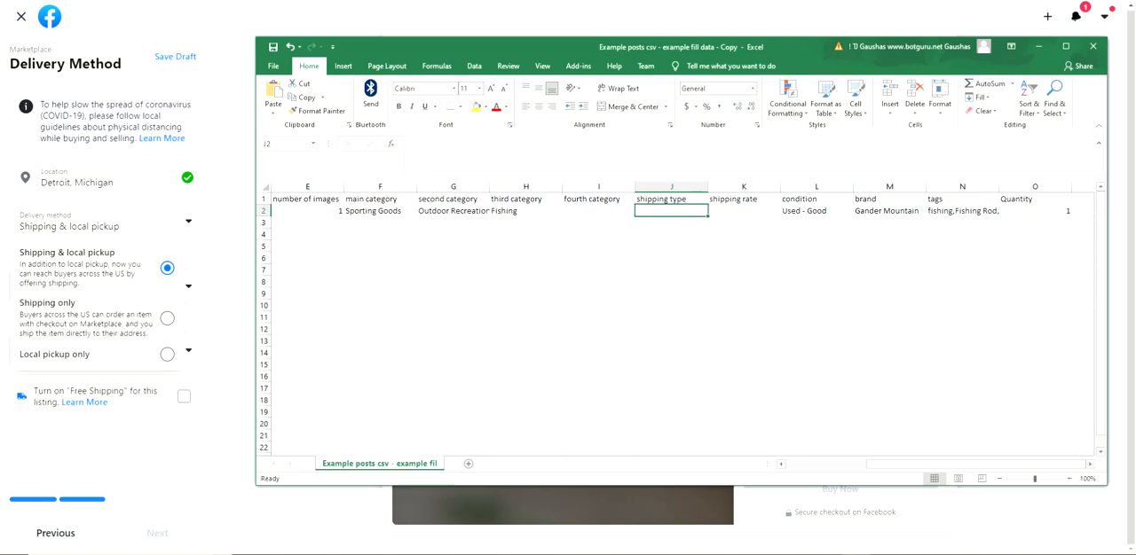
pyautogui.click(96, 318)
pyautogui.click(105, 222)
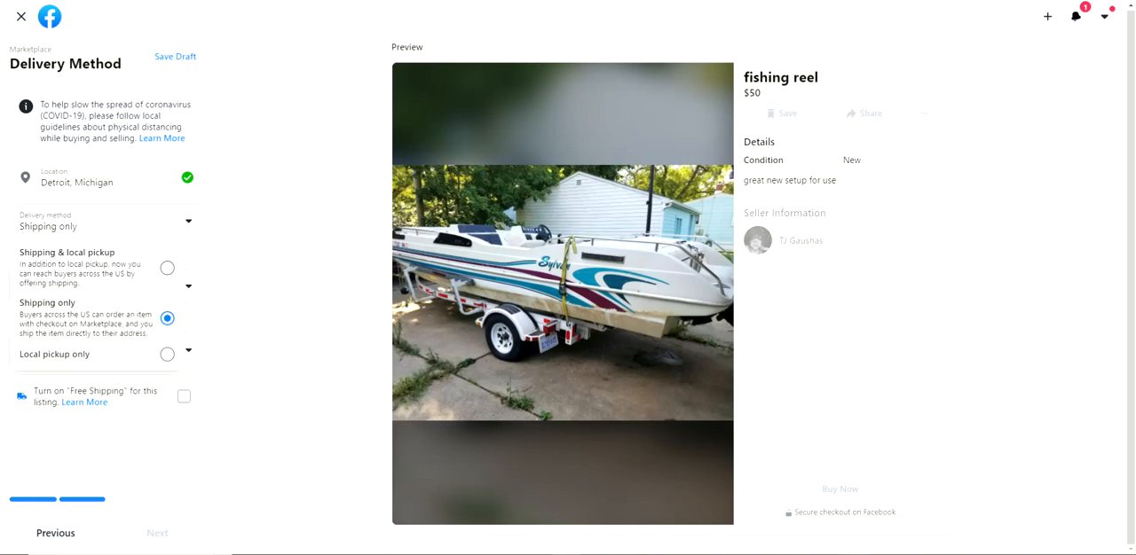
# Switch to the Excel spreadsheet and enter "Shipping only" as the shipping type in cell J2
pyautogui.hotkey('alt', 'Tab')
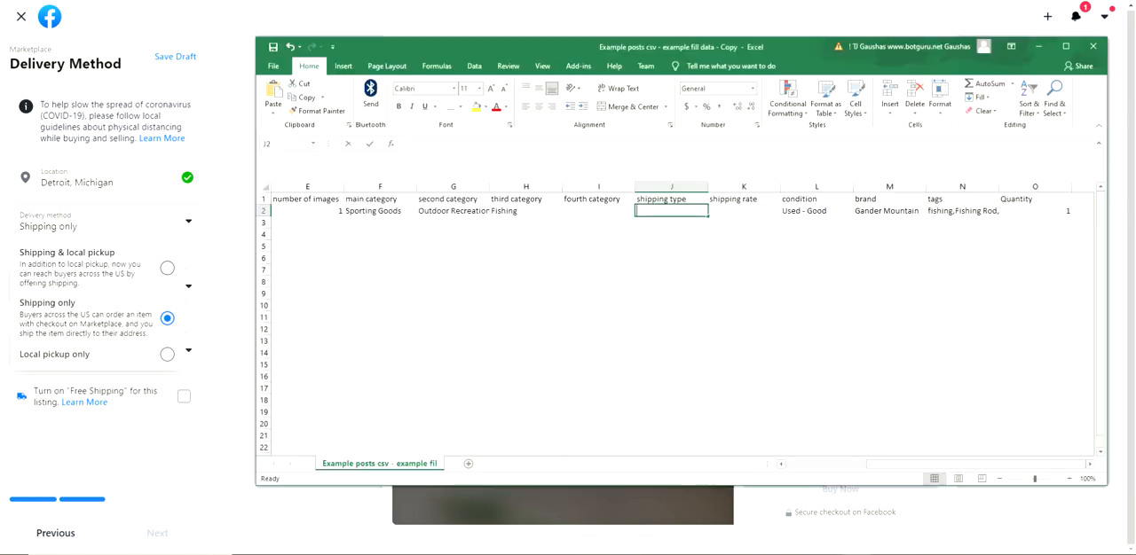
pyautogui.write('Shipping O')
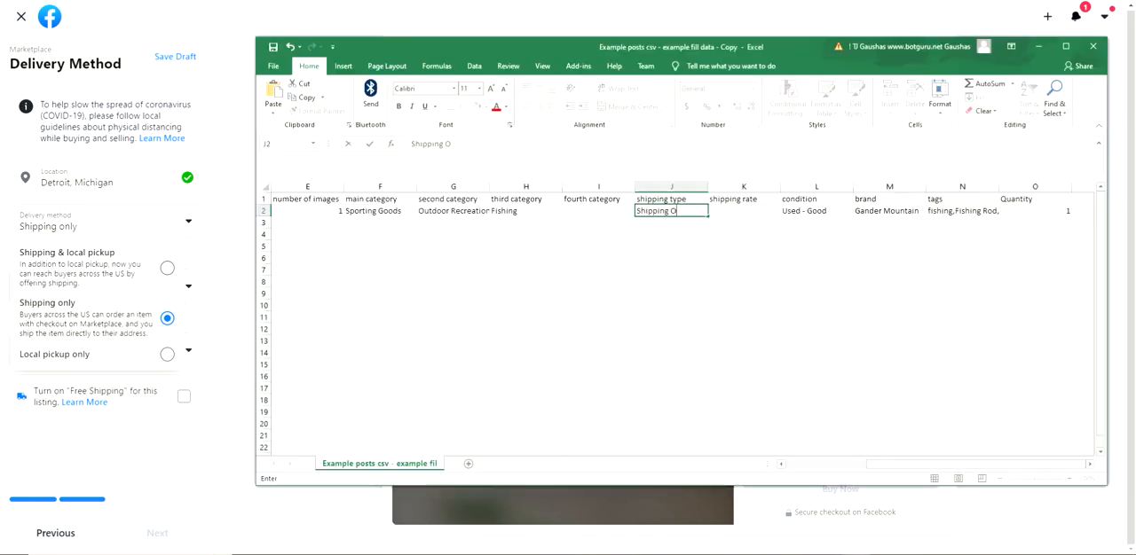
pyautogui.press('BackSpace')
pyautogui.write('onle')
pyautogui.press('BackSpace')
pyautogui.write('y')
# Return to the Marketplace form in the browser and set the shipping option to Use your own shipping label
pyautogui.click(89, 317)
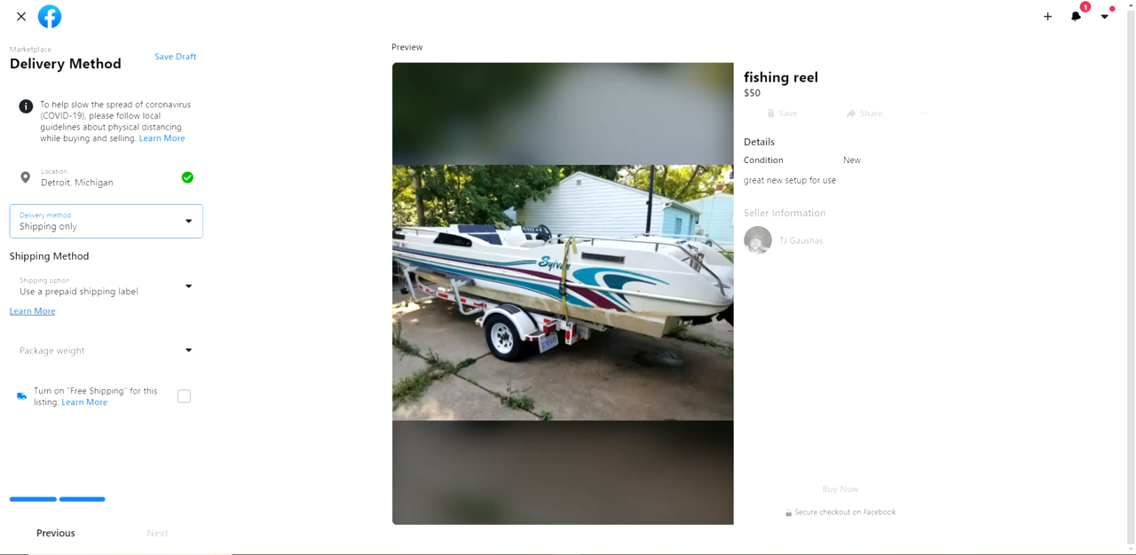
pyautogui.click(107, 288)
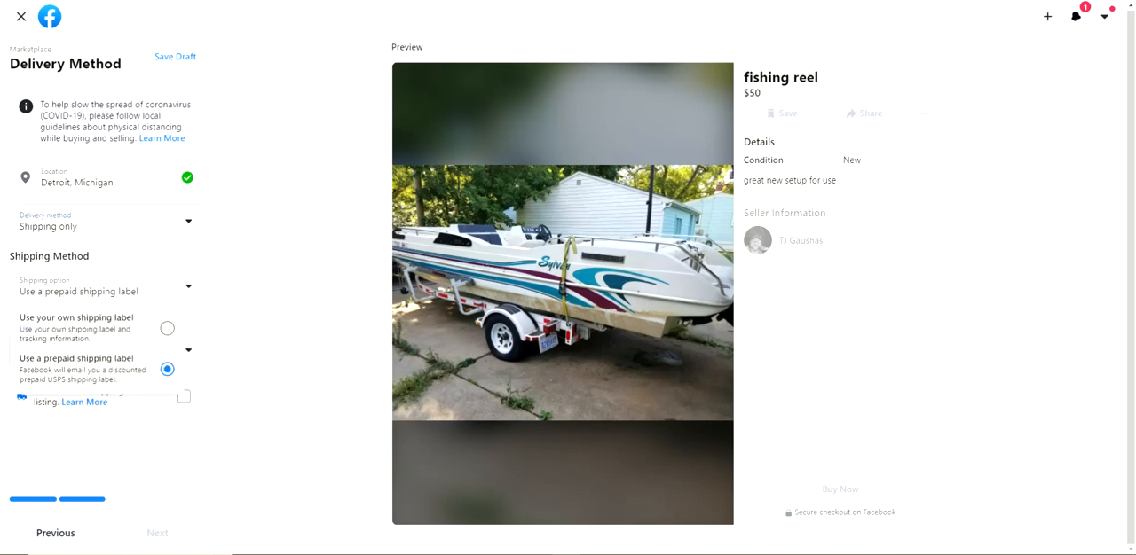
pyautogui.click(92, 328)
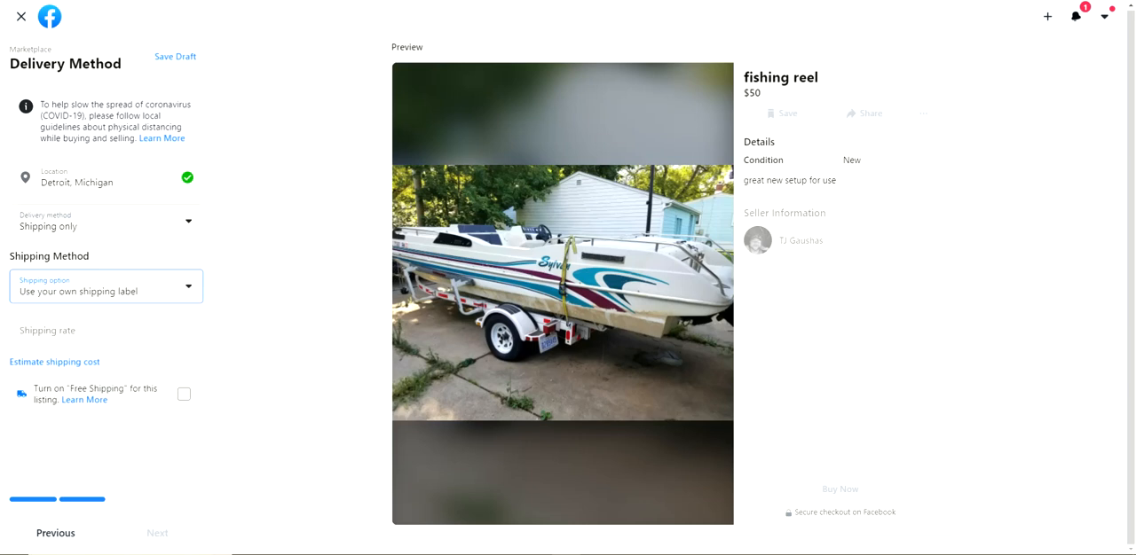
# Switch to the Excel spreadsheet and enter 50 as the shipping rate in cell K2
pyautogui.hotkey('alt', 'Tab')
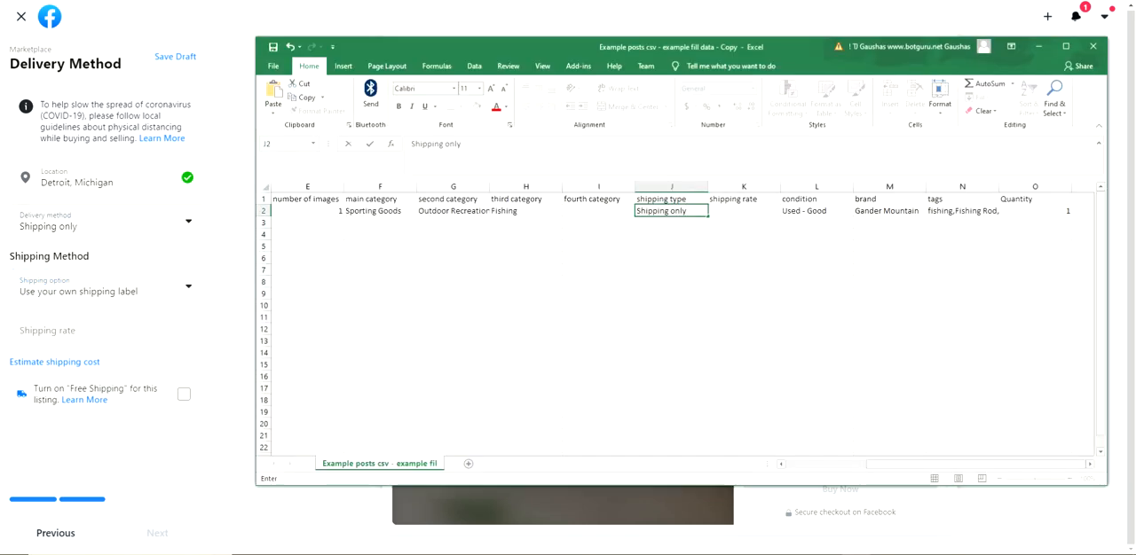
pyautogui.press('Tab')
pyautogui.write('50')
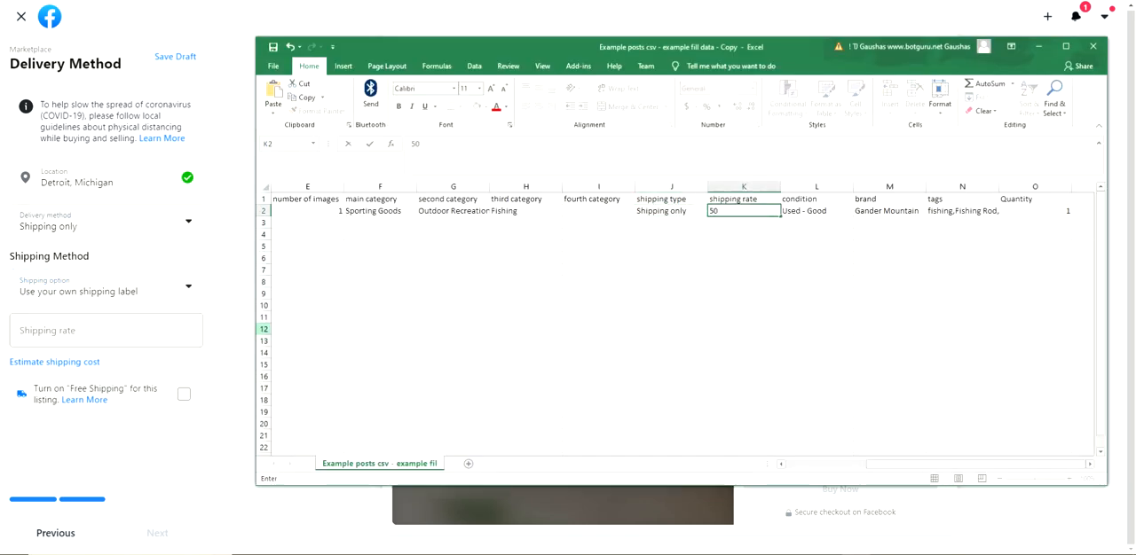
# Set the shipping rate to $50 in the browser's Marketplace form and continue past Allow Offers to List in More Places
pyautogui.hotkey('alt', 'Tab')
pyautogui.write('50')
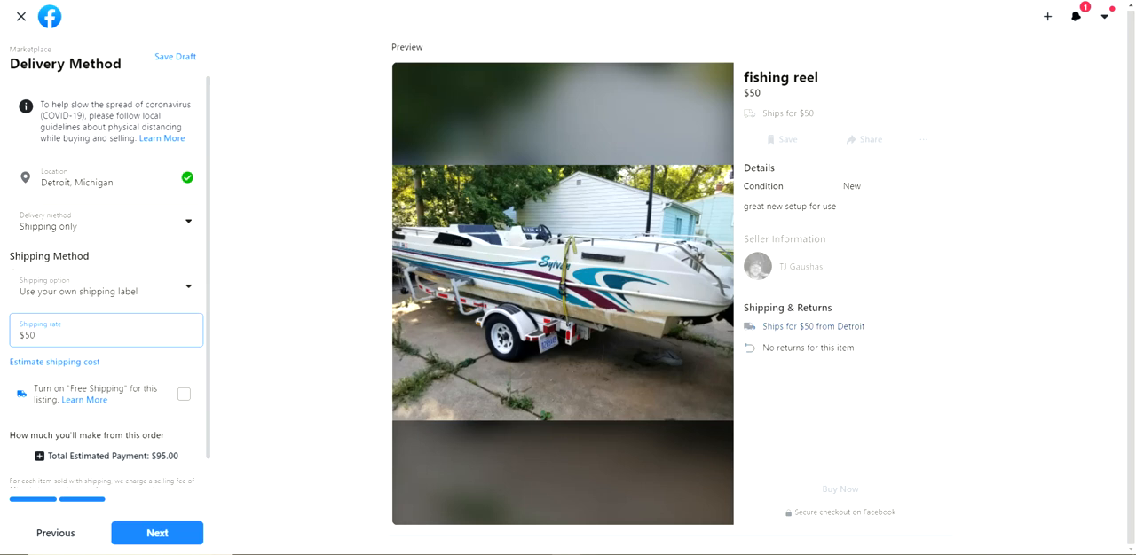
pyautogui.click(157, 533)
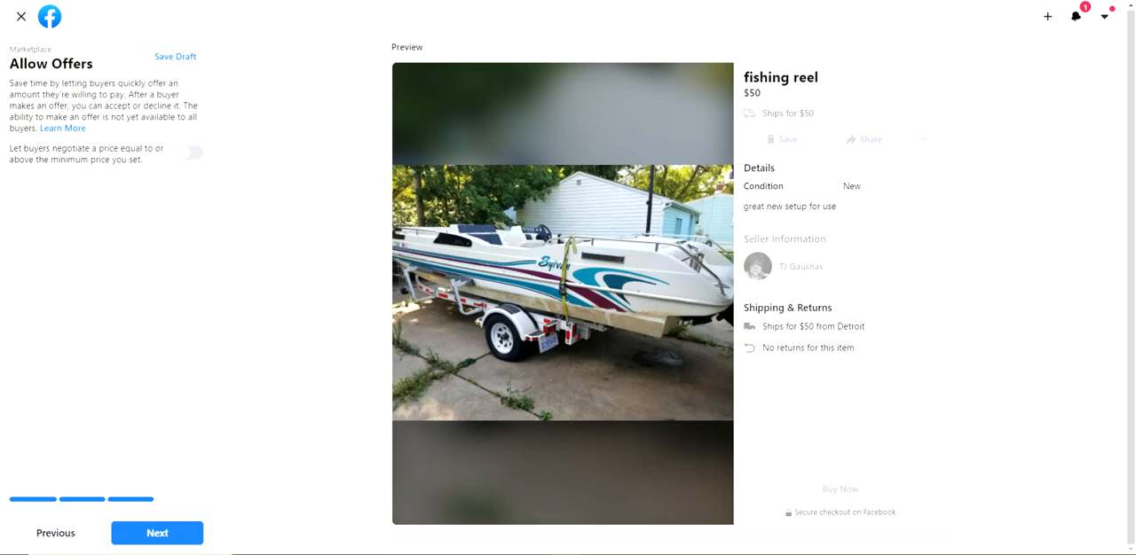
pyautogui.click(157, 533)
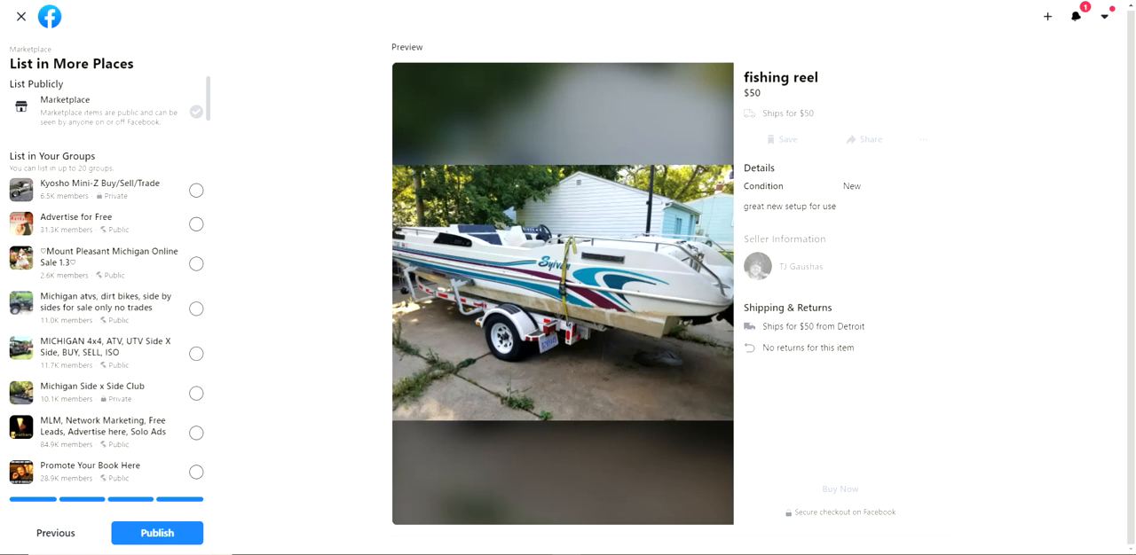
# Look through the groups where the item can also be listed, and leave the listing form without publishing
pyautogui.scroll(-15, 106, 293)
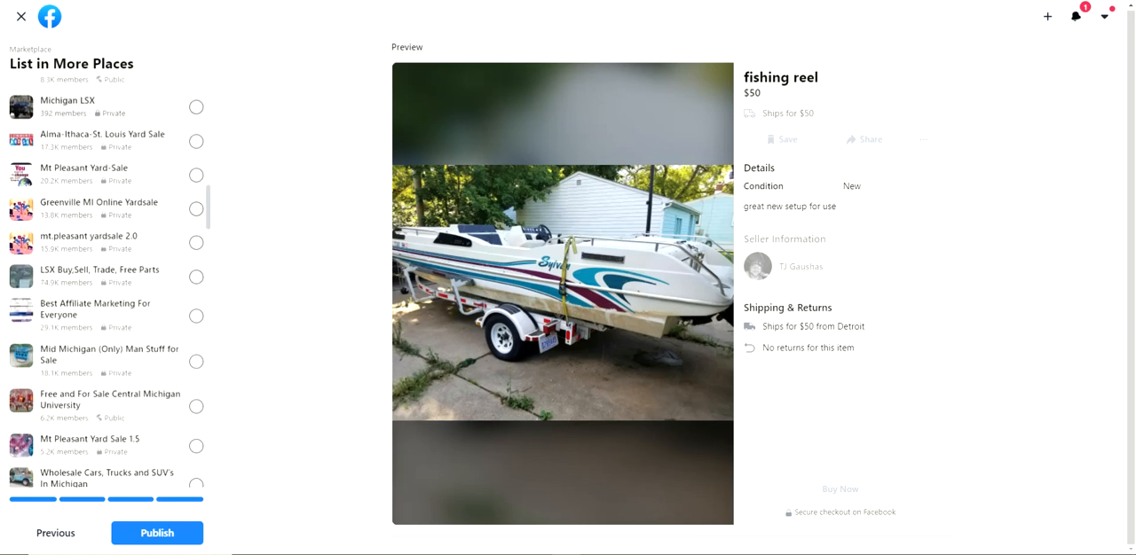
pyautogui.scroll(10, 106, 293)
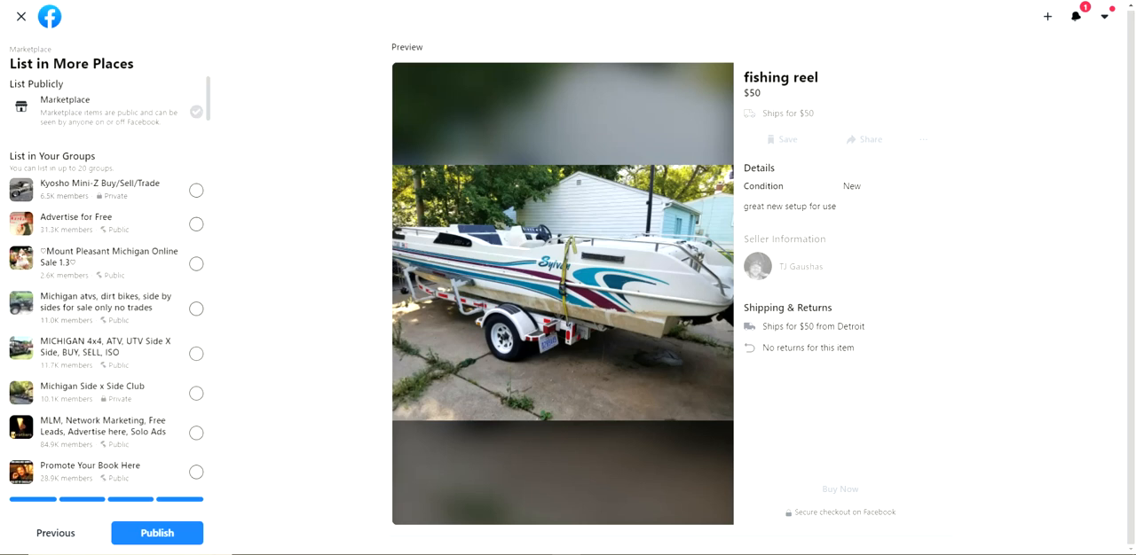
pyautogui.scroll(-15, 106, 293)
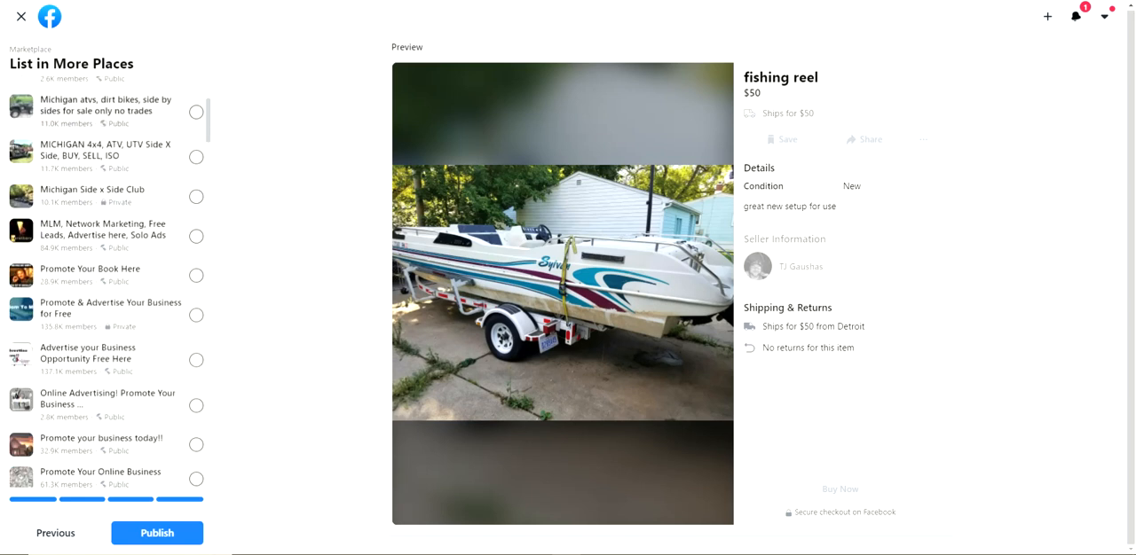
pyautogui.scroll(15, 106, 293)
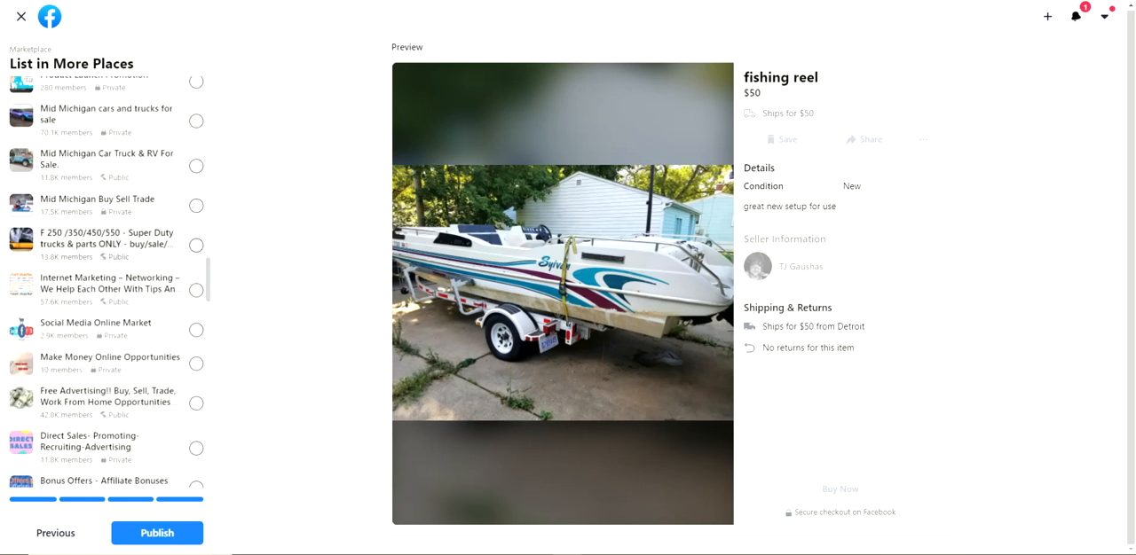
pyautogui.click(21, 17)
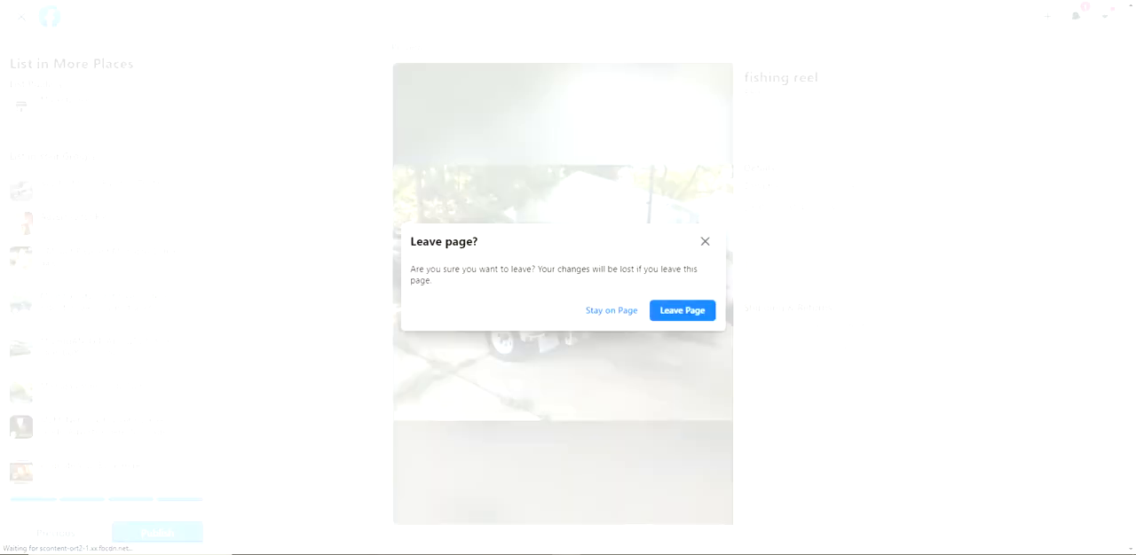
pyautogui.click(682, 311)
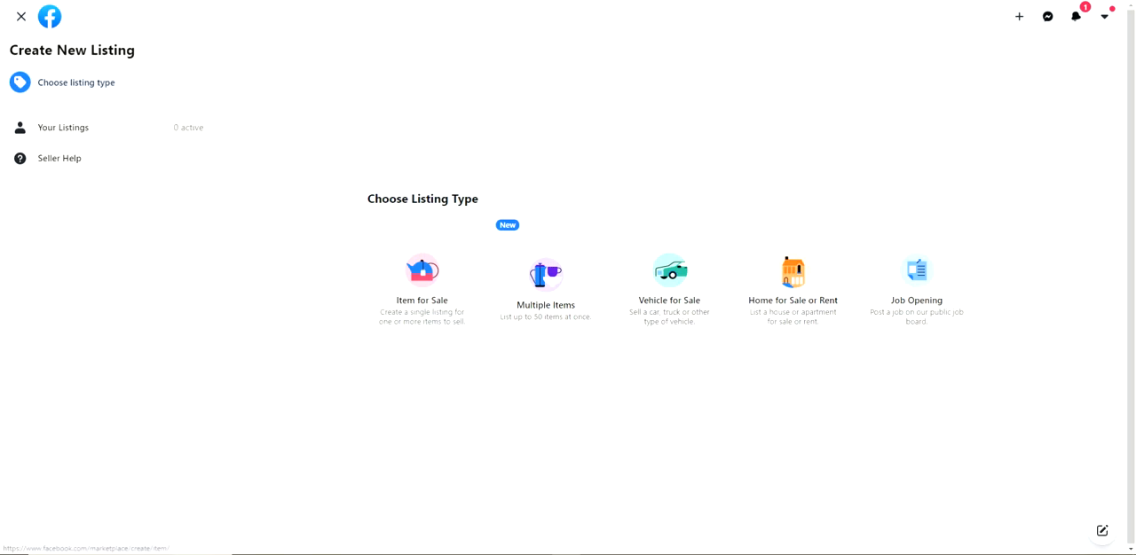